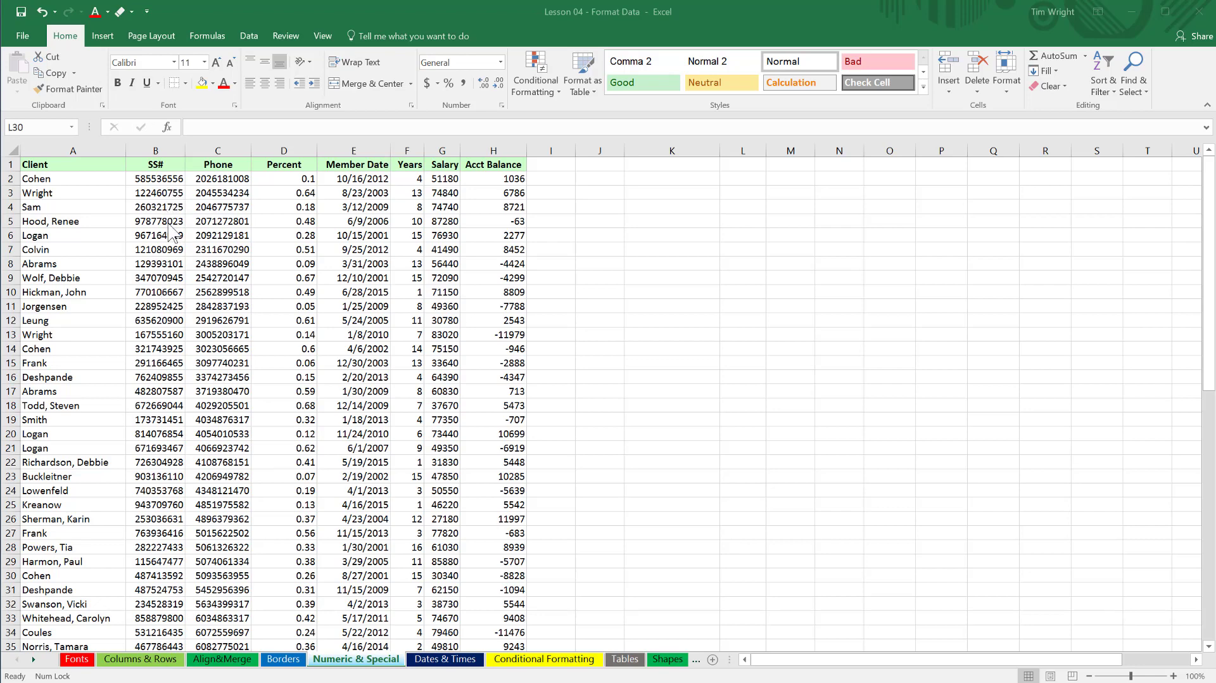
Look through the client records on the Numeric & Special sheet down to the last row.
scroll(170, 345, down, 1)
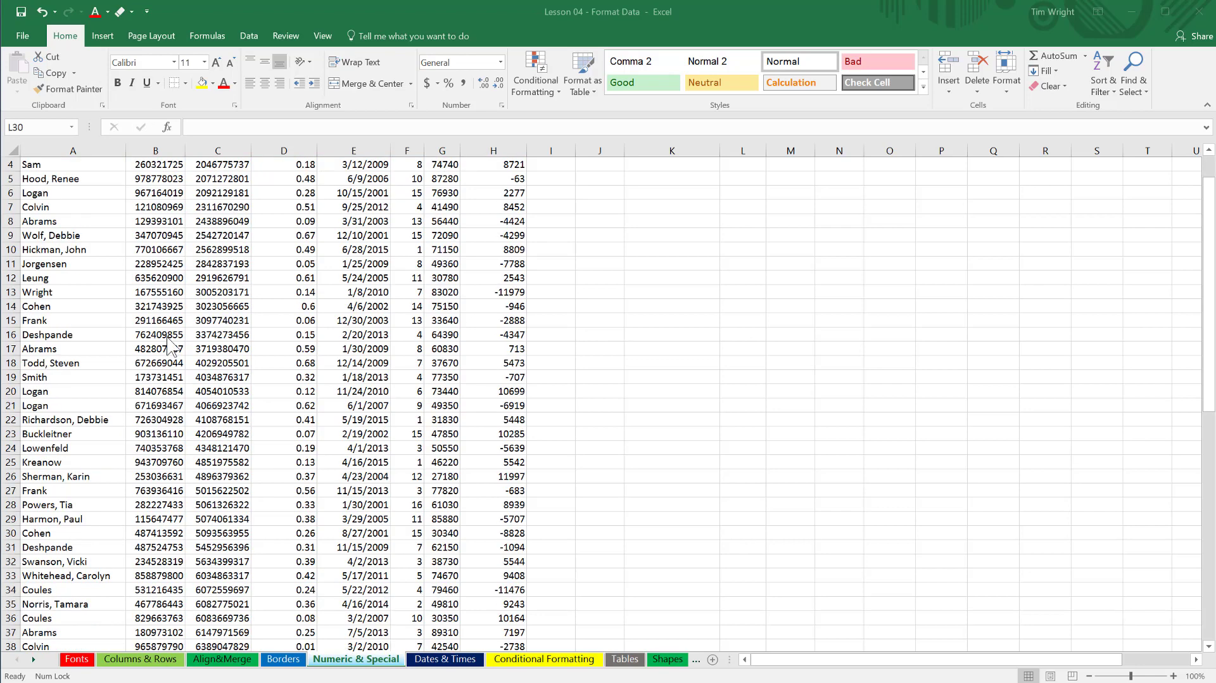
scroll(169, 345, down, 6)
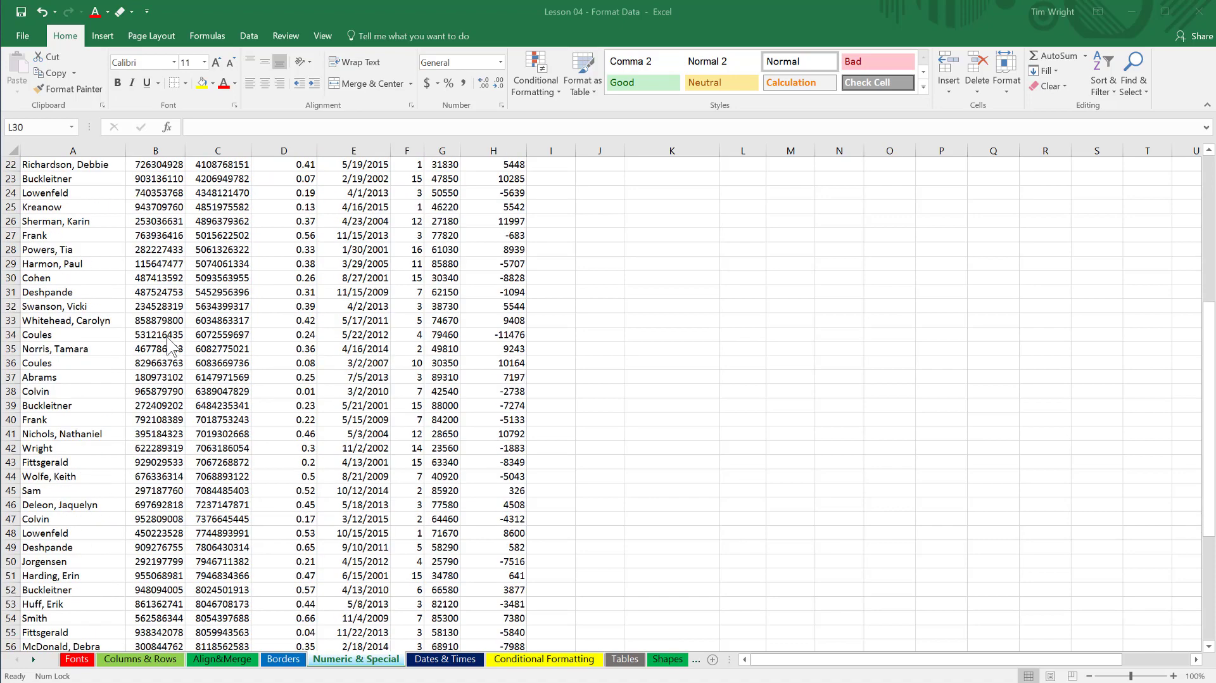
scroll(169, 345, down, 6)
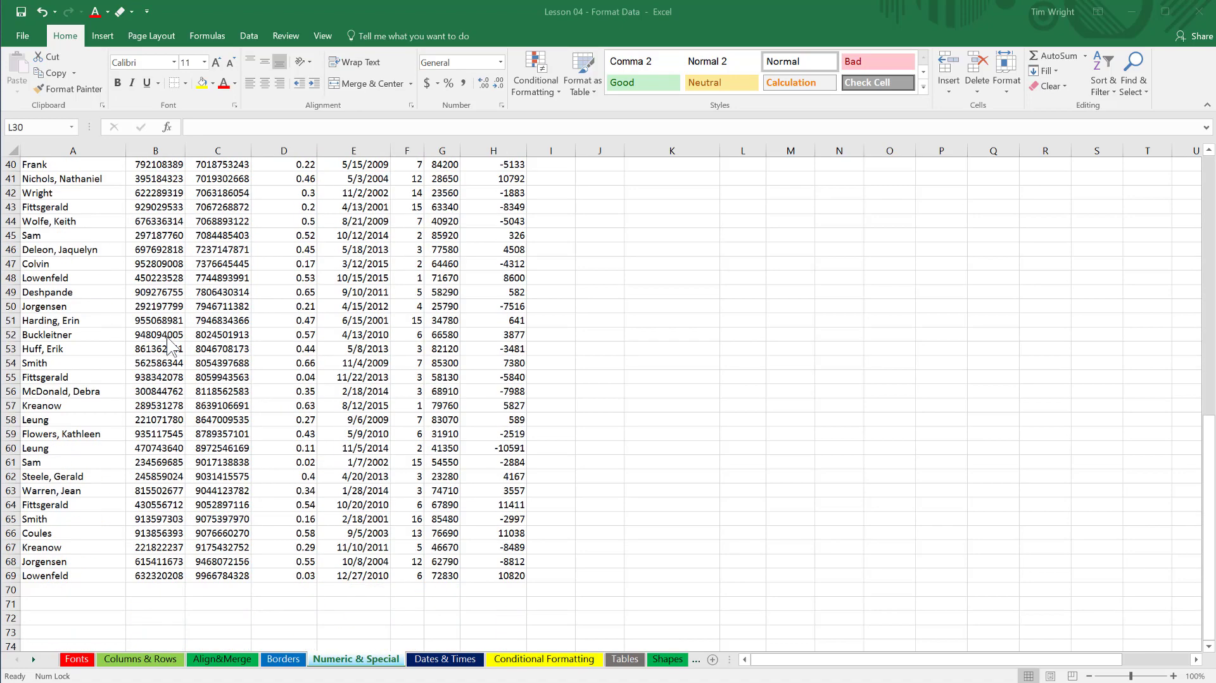
scroll(170, 345, up, 5)
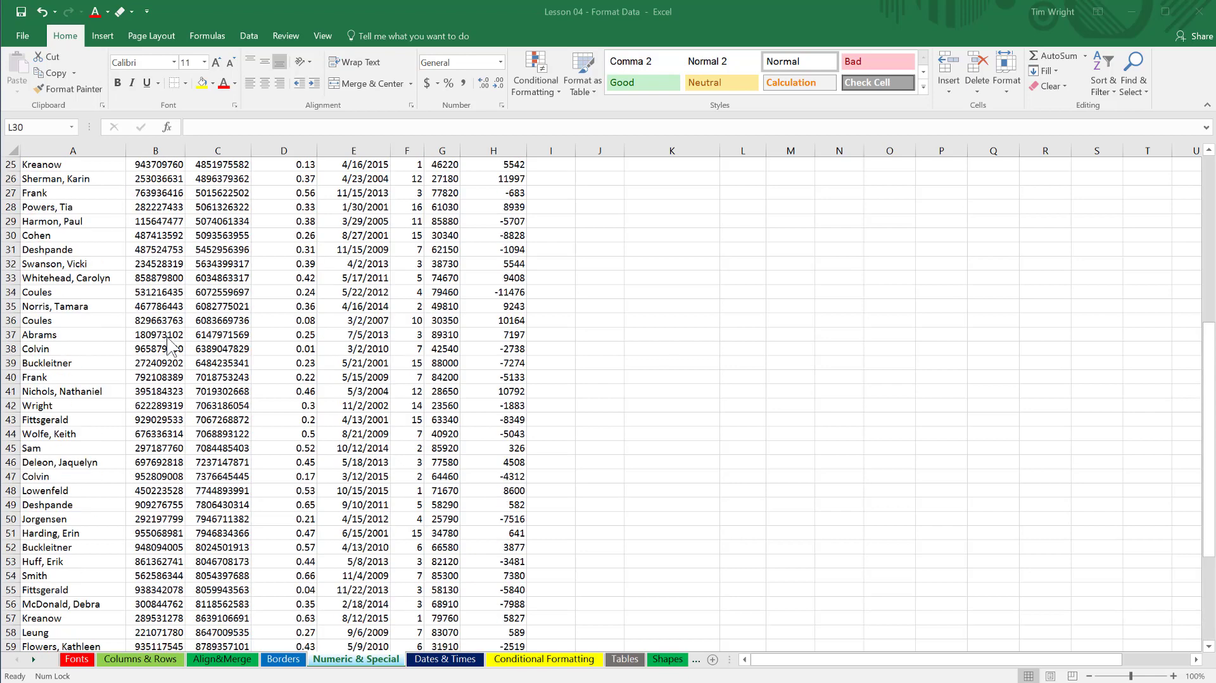
scroll(169, 340, up, 8)
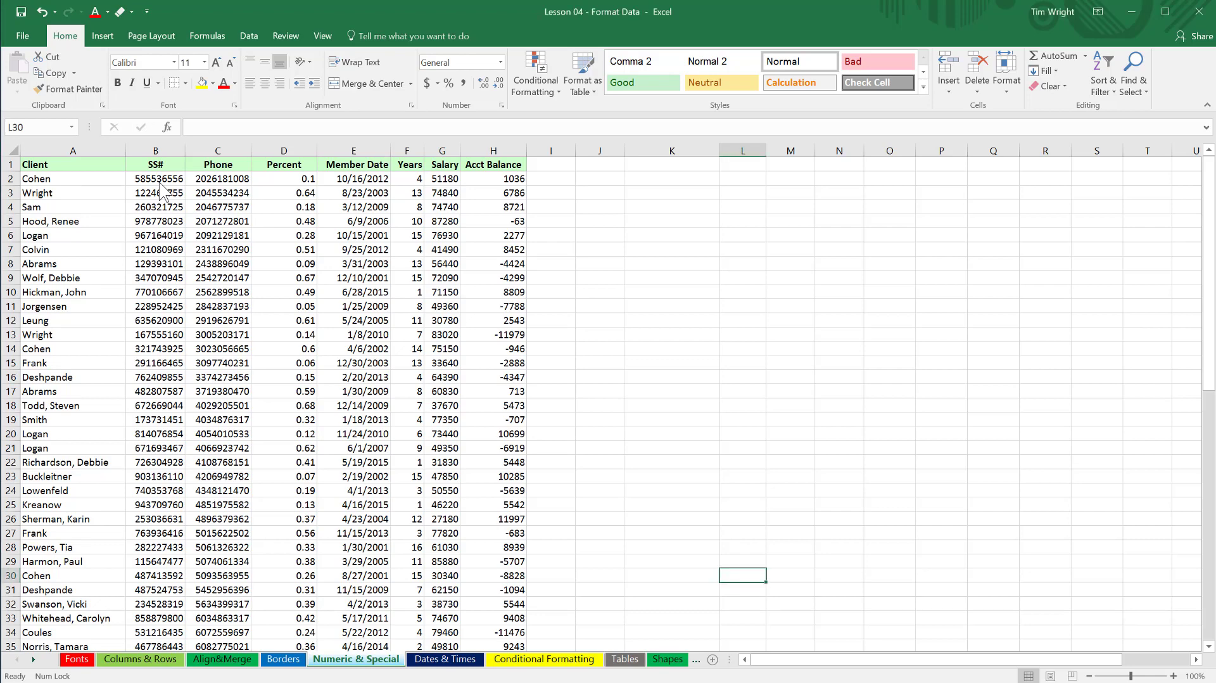
Format the whole SS# column with the Special number format Social Security Number and compare individual cells with their stored values.
click(158, 180)
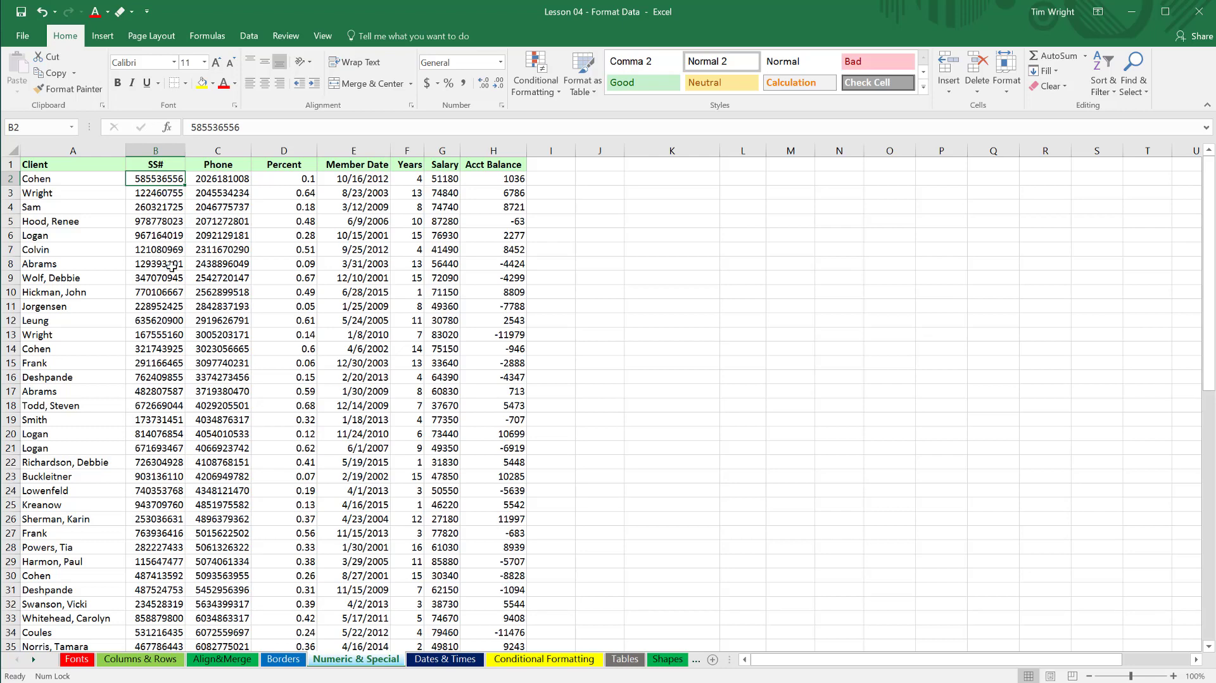
click(165, 149)
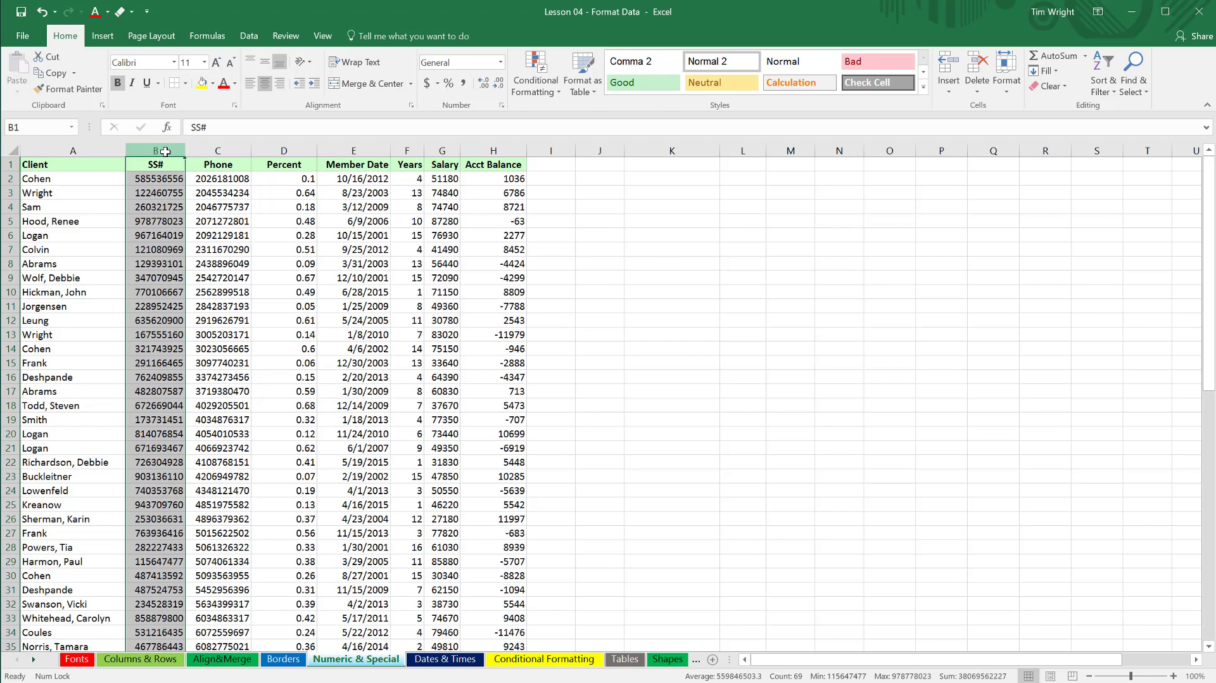
click(235, 105)
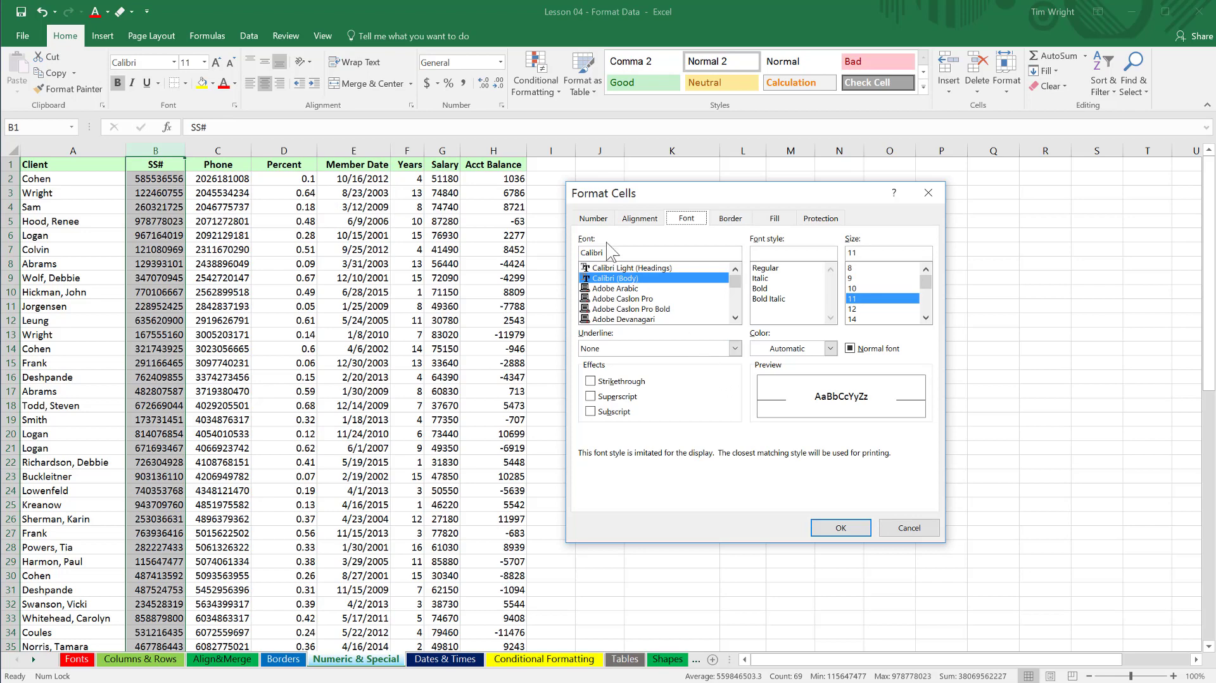
click(593, 219)
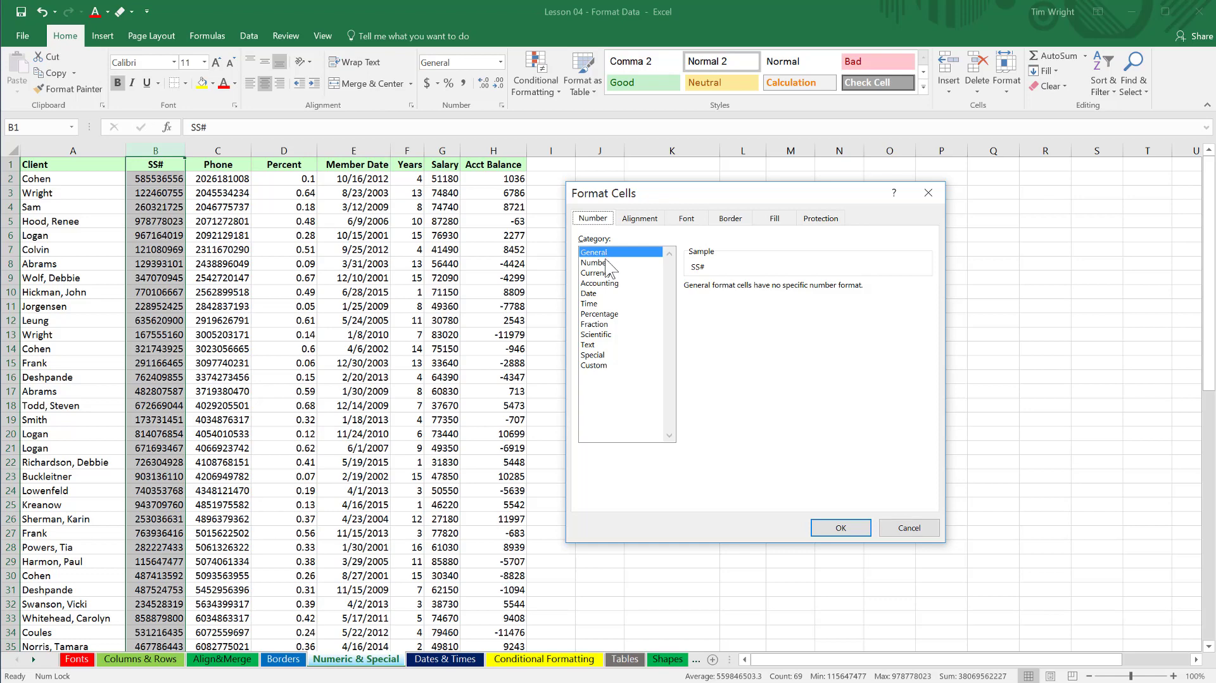
click(592, 356)
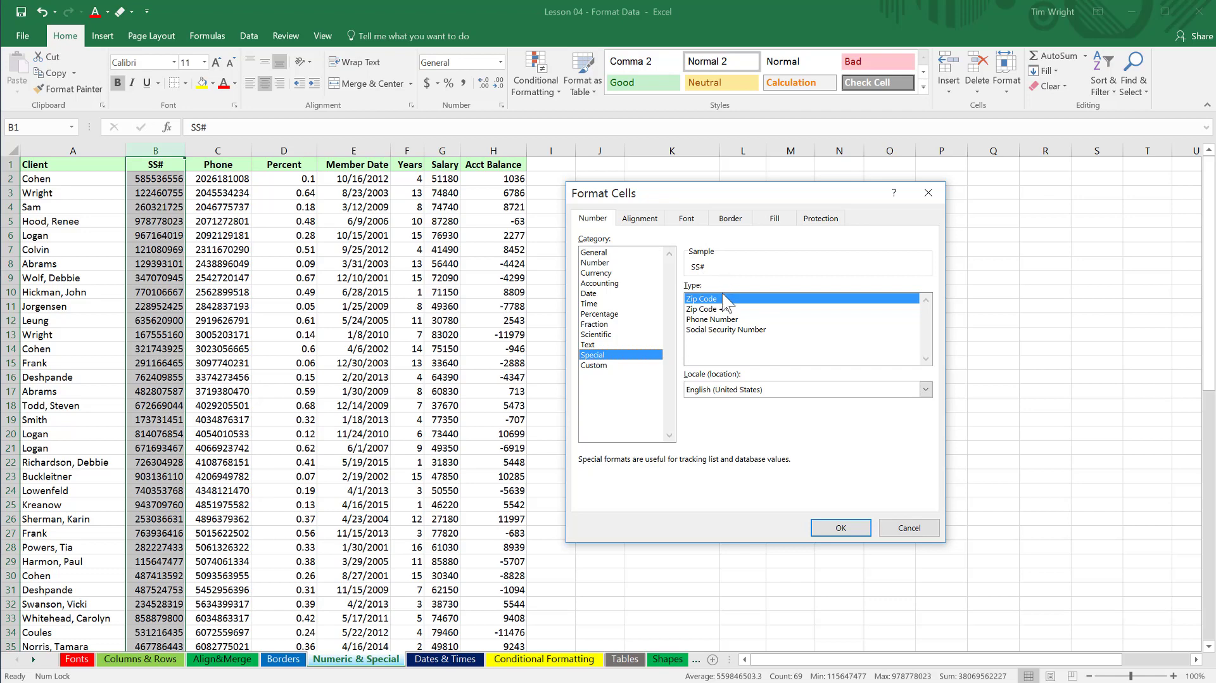
click(720, 330)
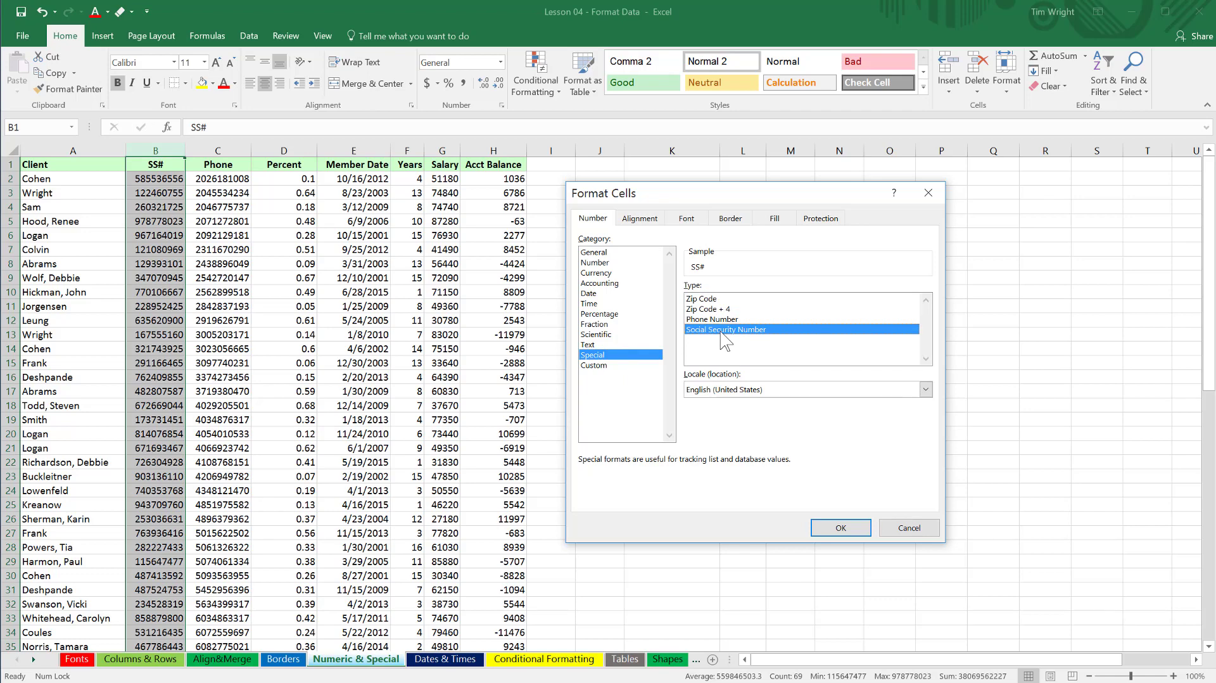
click(842, 535)
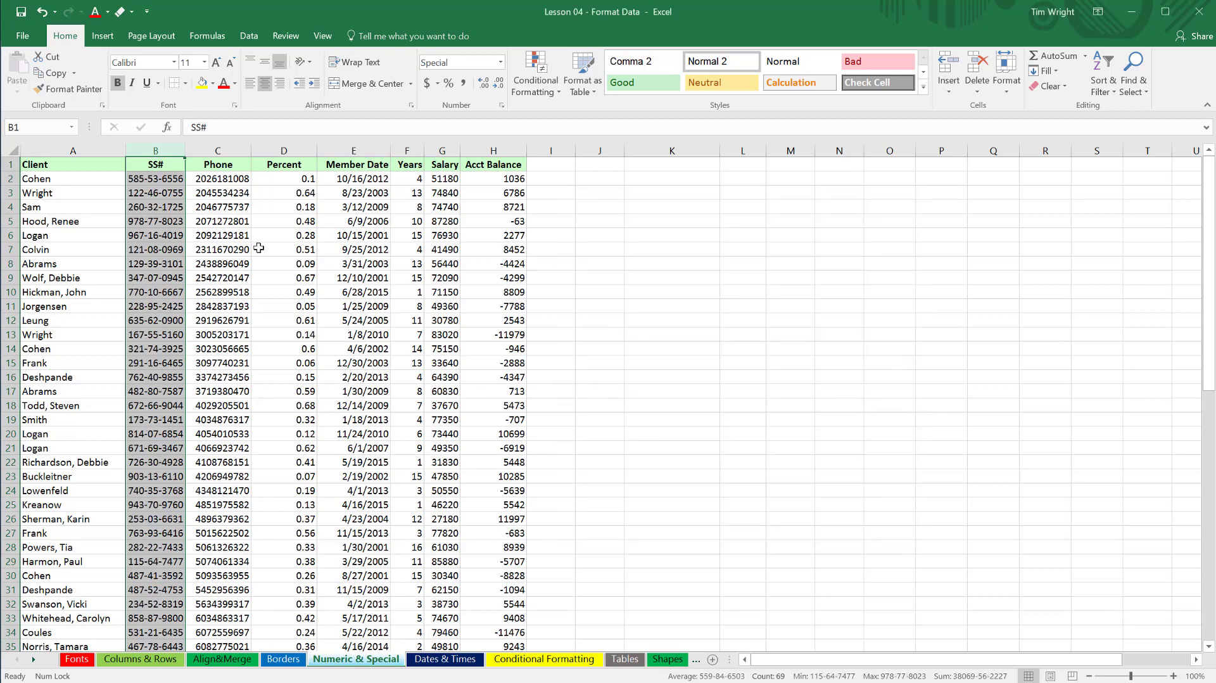
click(158, 223)
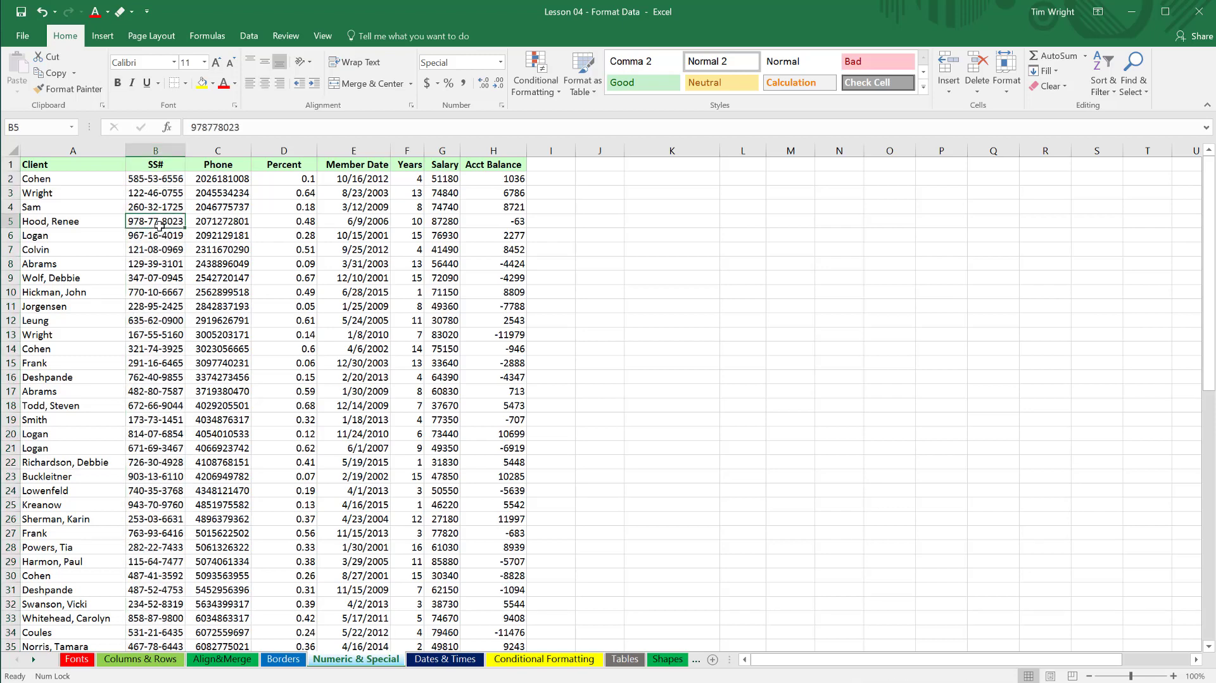
click(152, 193)
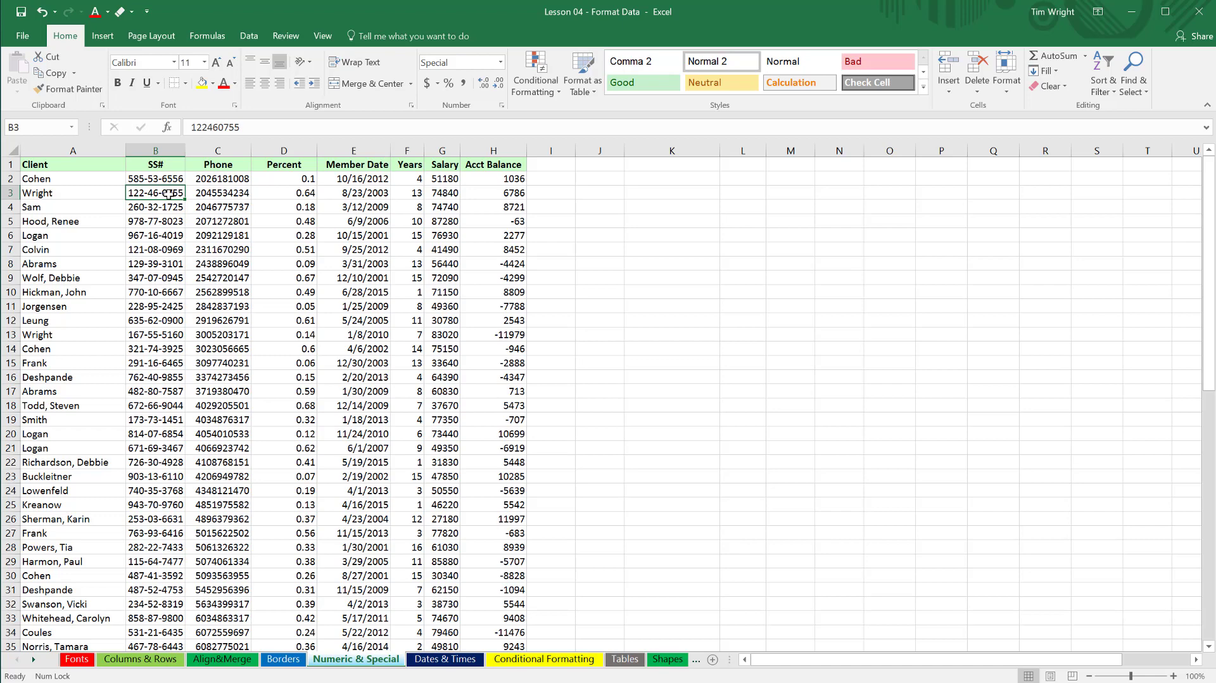
Format the whole Phone column with the Special format Phone Number and autofit the column width.
click(230, 149)
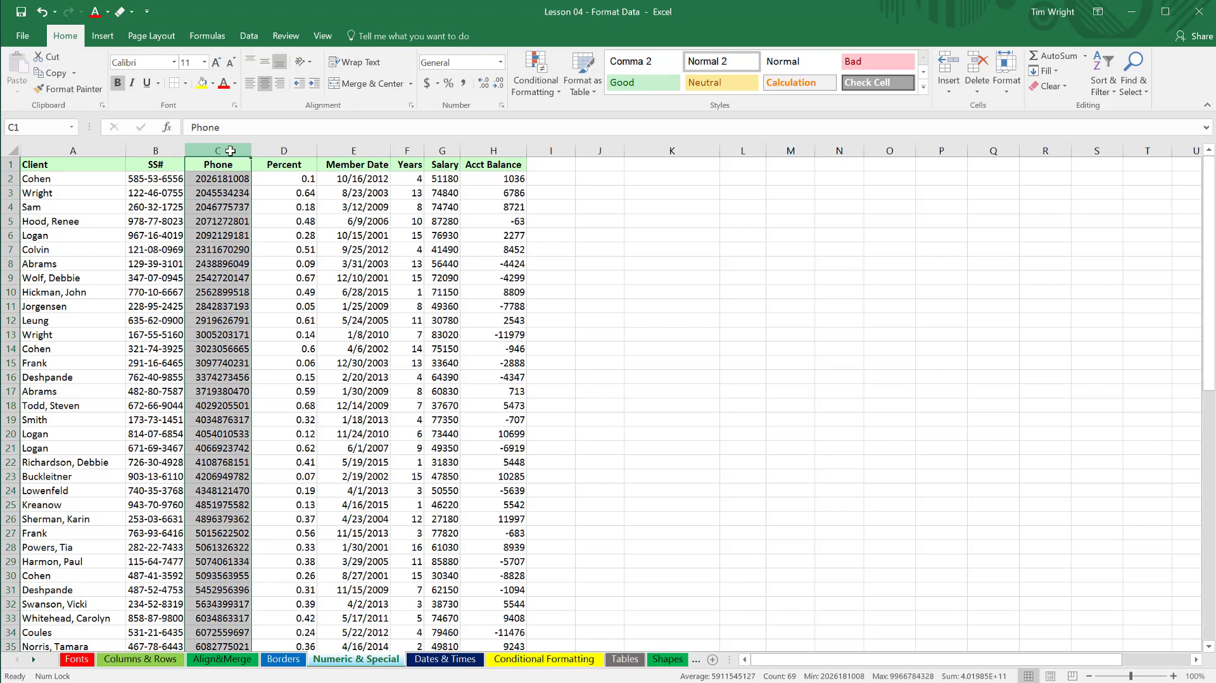
key(ctrl+1)
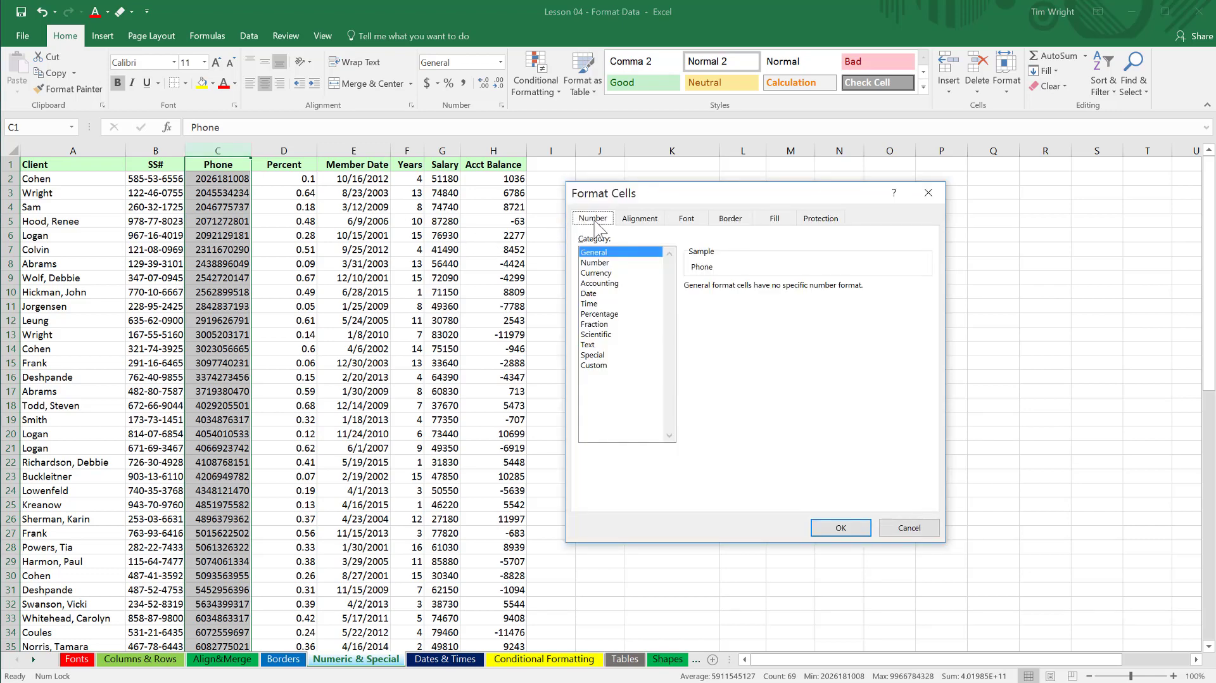
click(593, 355)
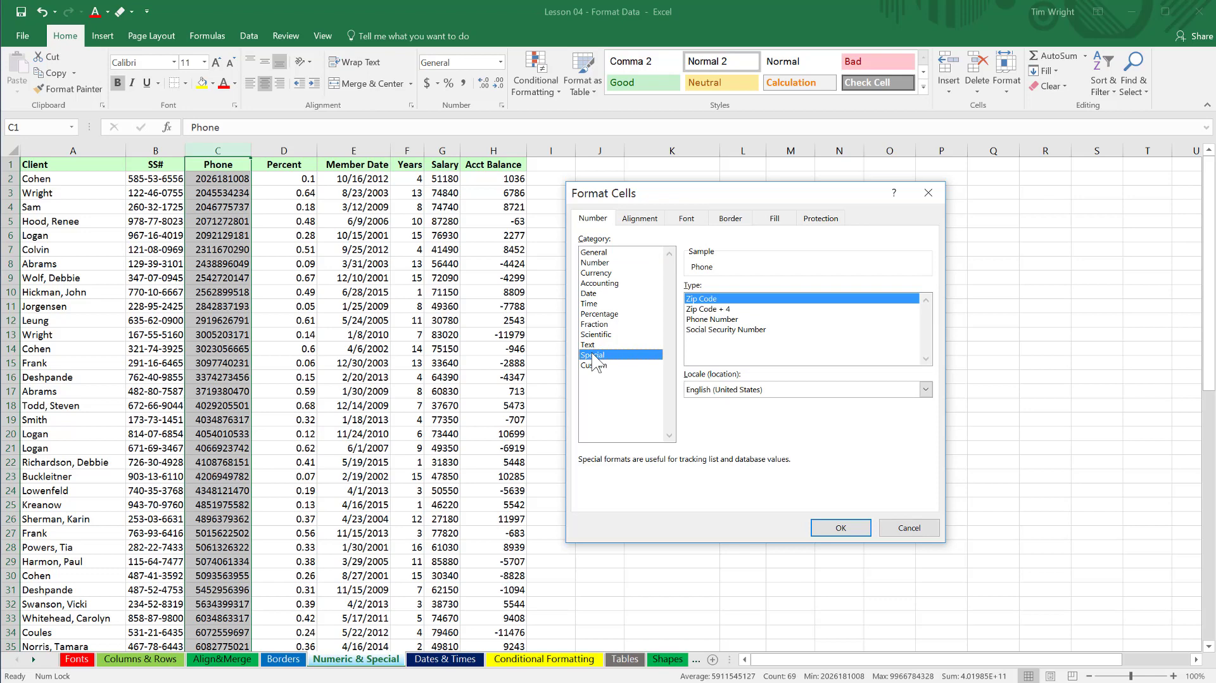
click(708, 320)
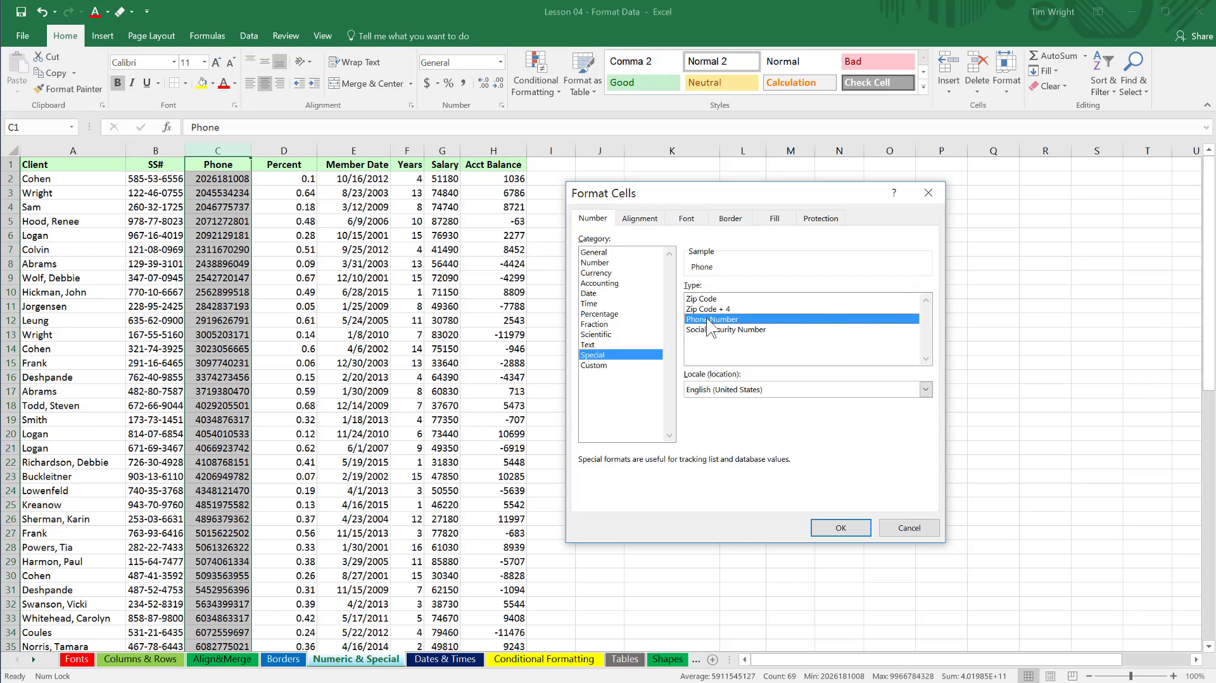
click(838, 529)
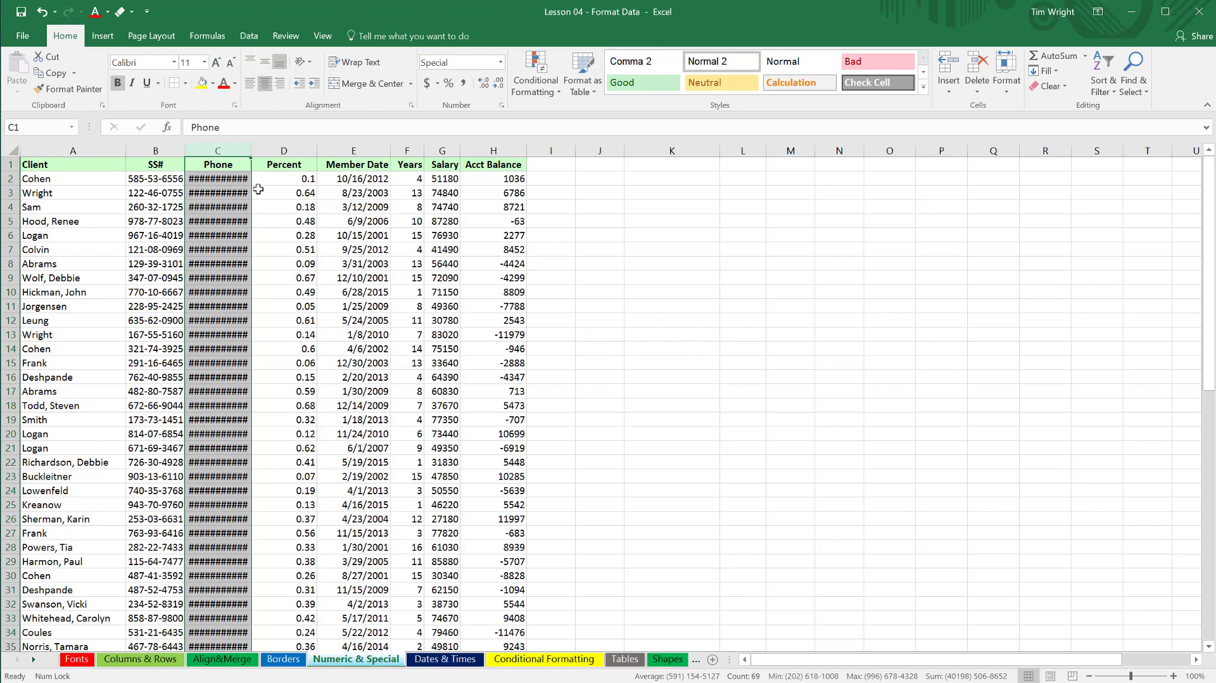
double_click(251, 147)
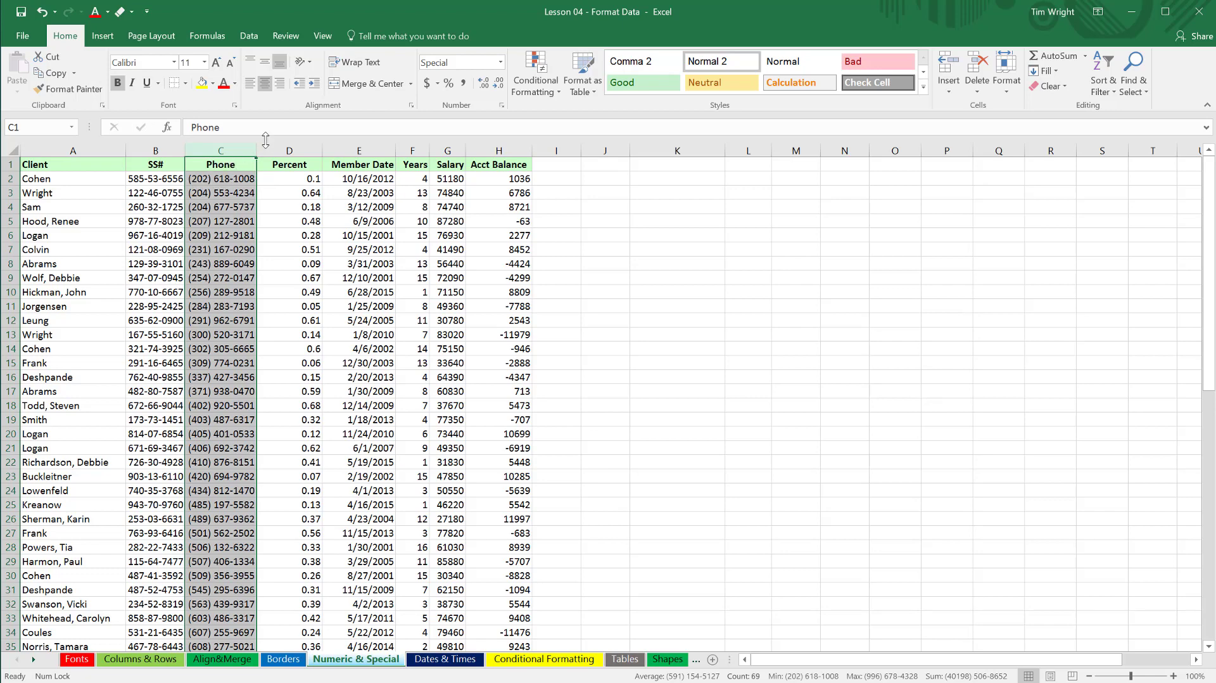
Inspect the stored, unformatted value behind the phone number in cell C4 without altering it.
click(210, 201)
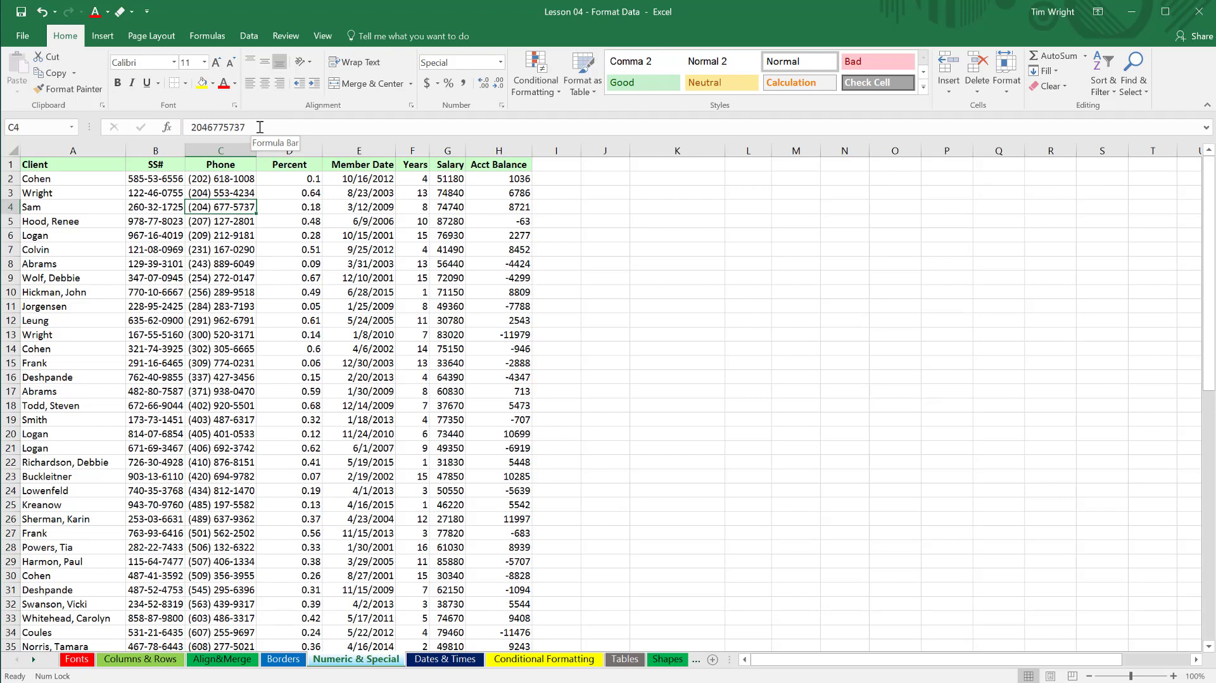
drag(259, 127, 189, 128)
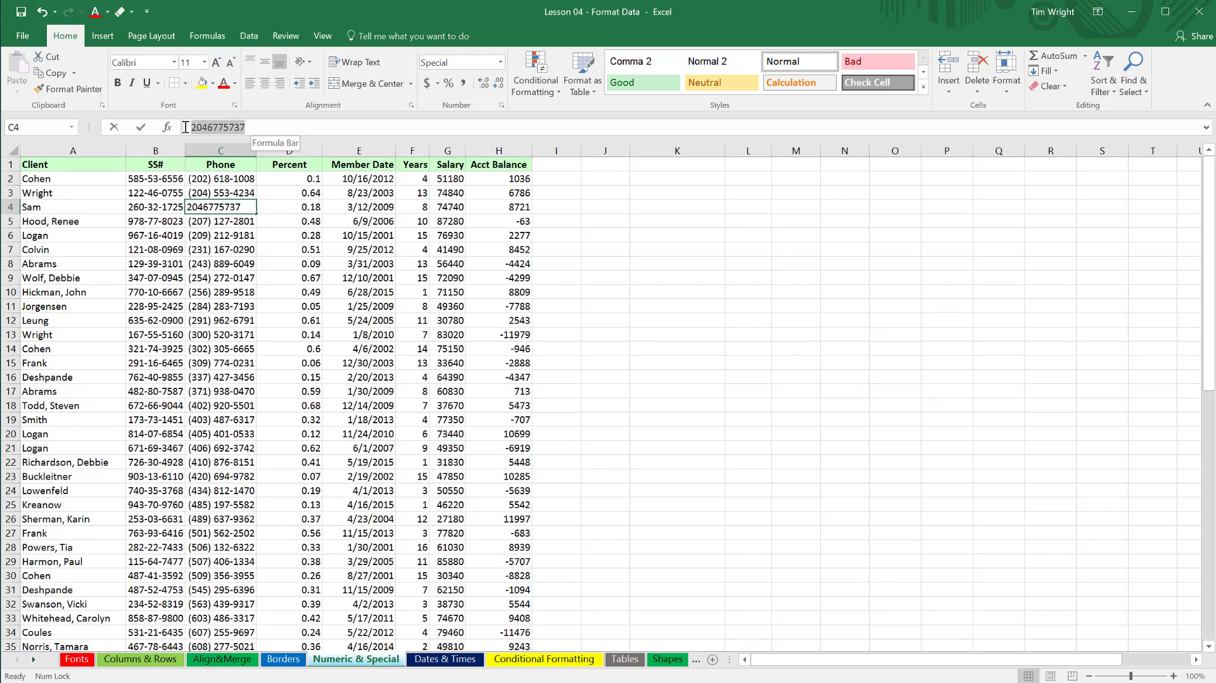
click(262, 128)
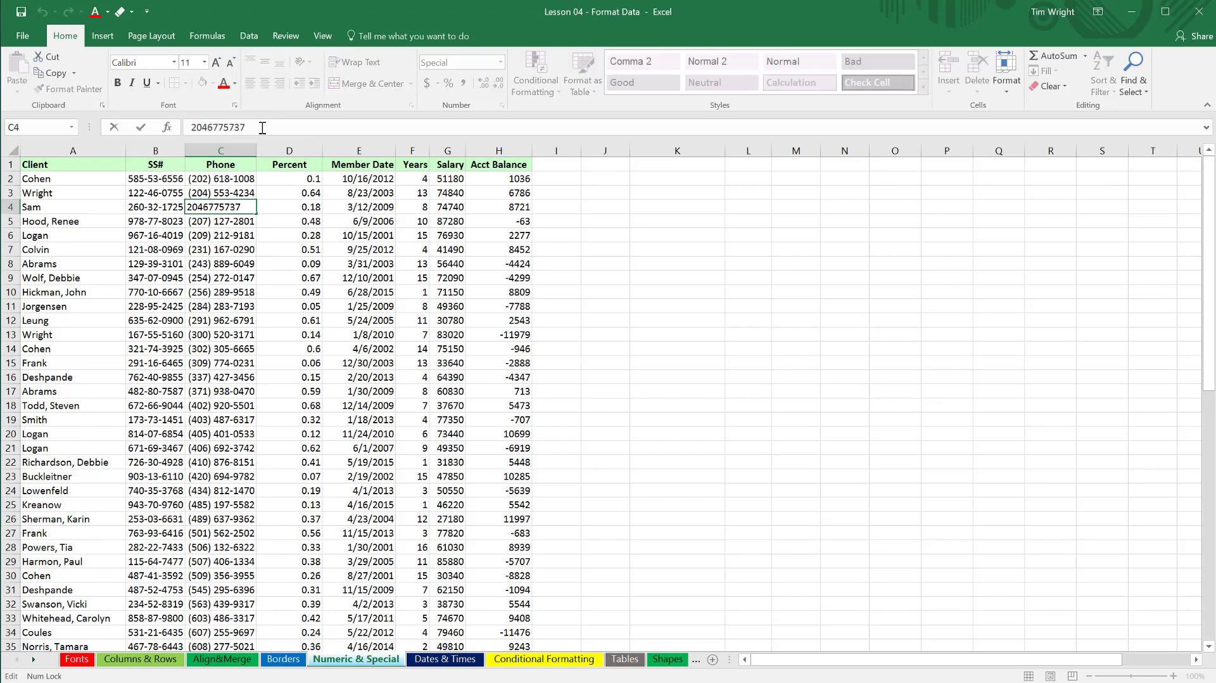
click(273, 208)
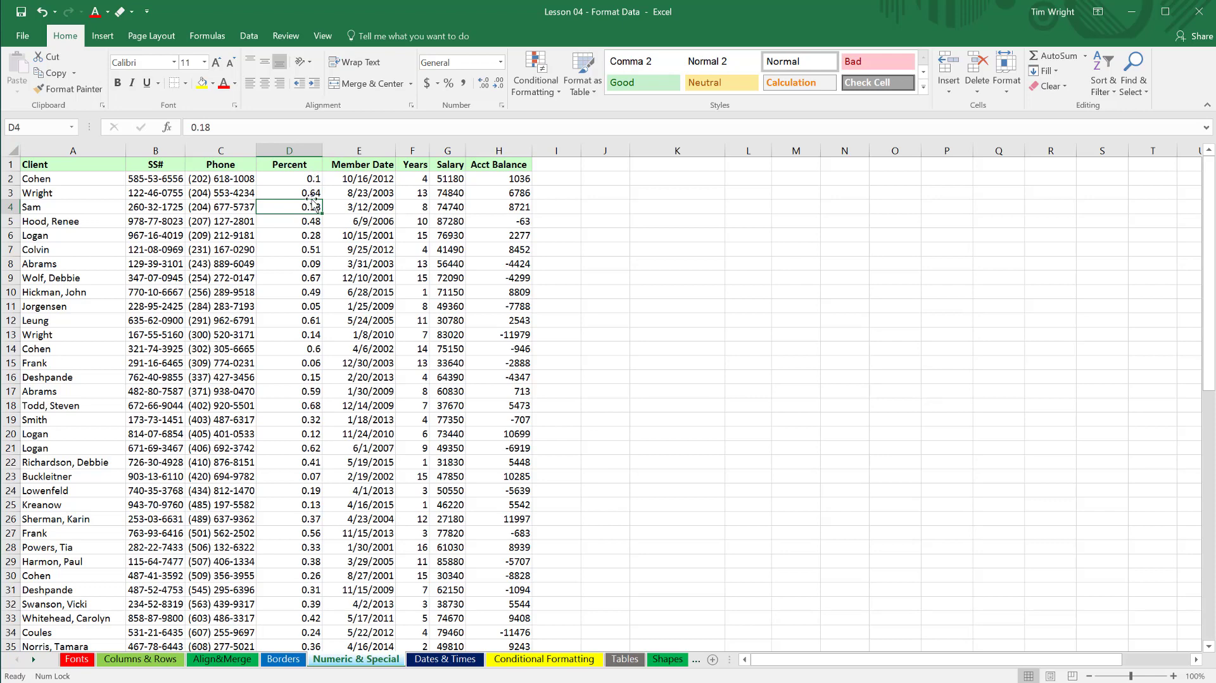
Apply Percent Style to the whole Percent column and check individual cells in it.
click(302, 150)
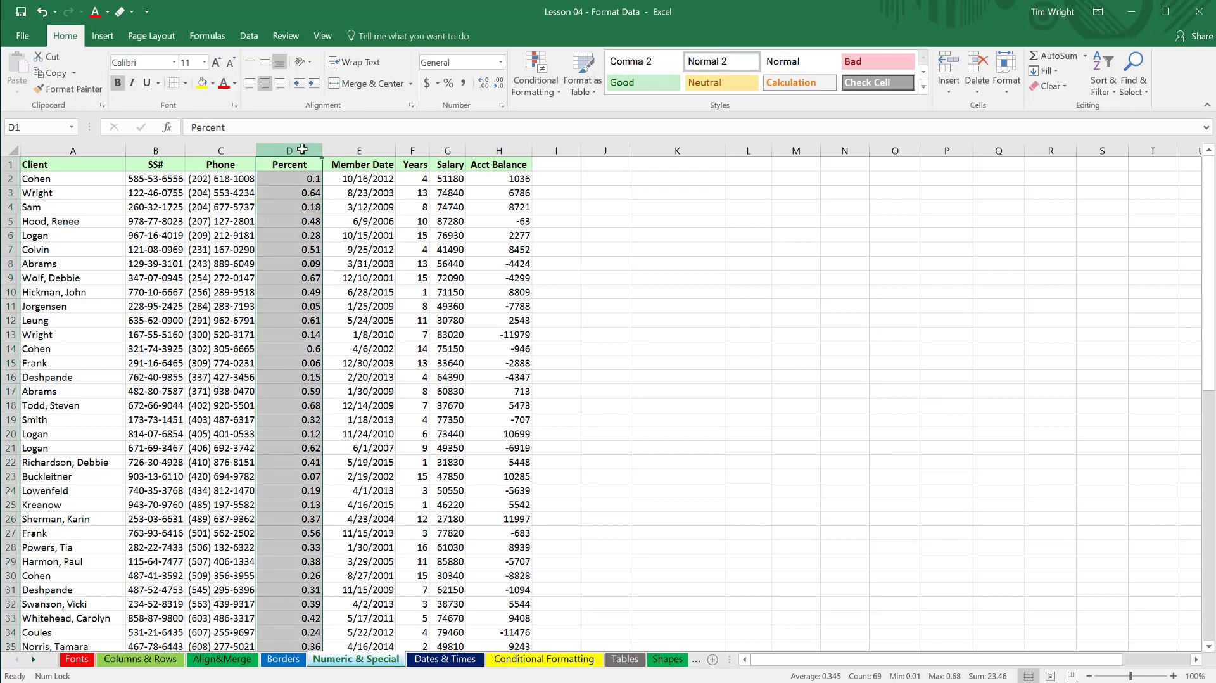
click(451, 88)
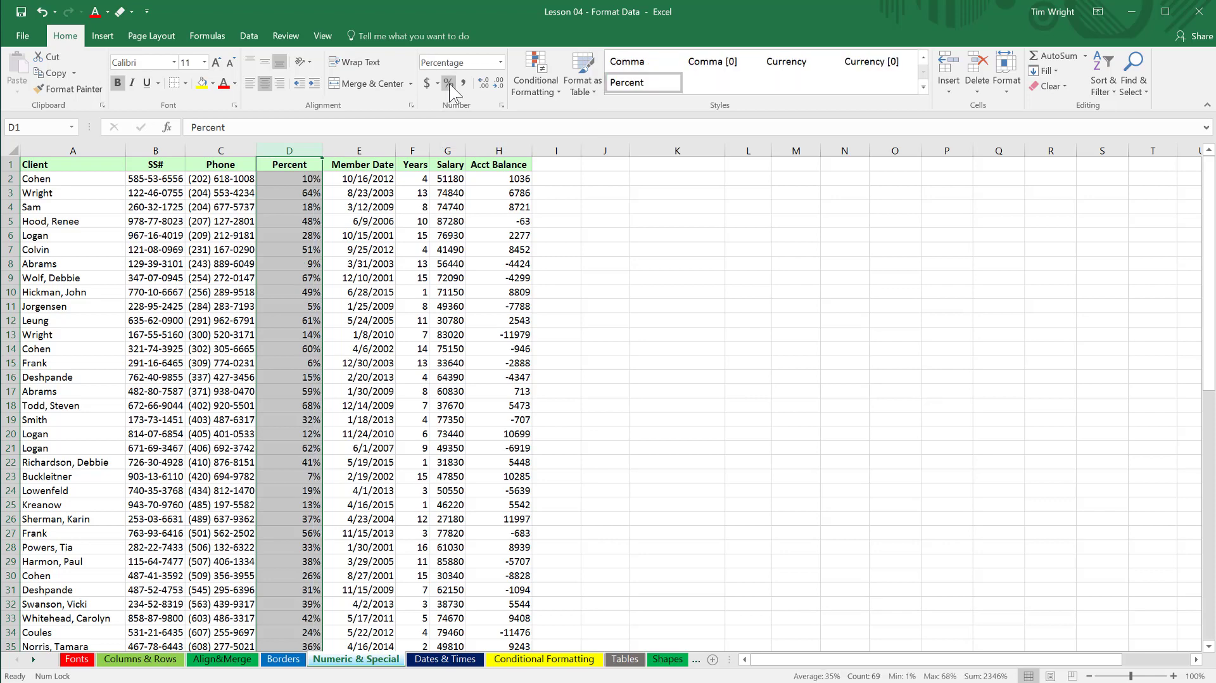
click(308, 179)
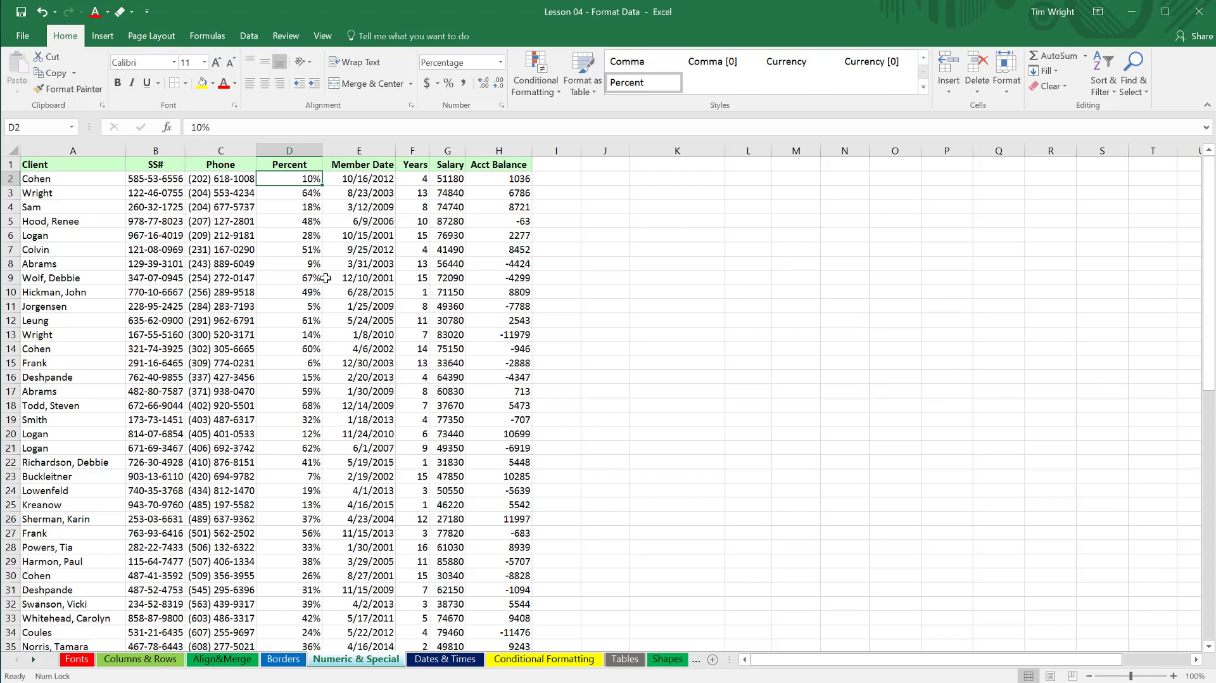
click(450, 281)
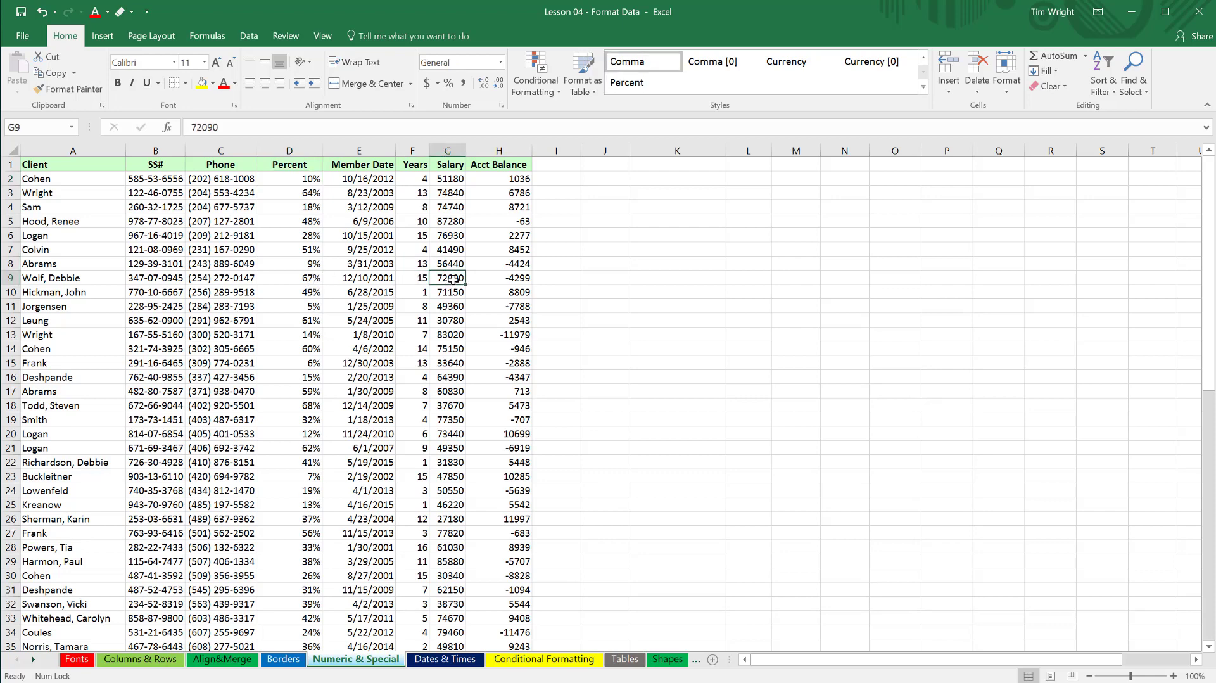
click(309, 281)
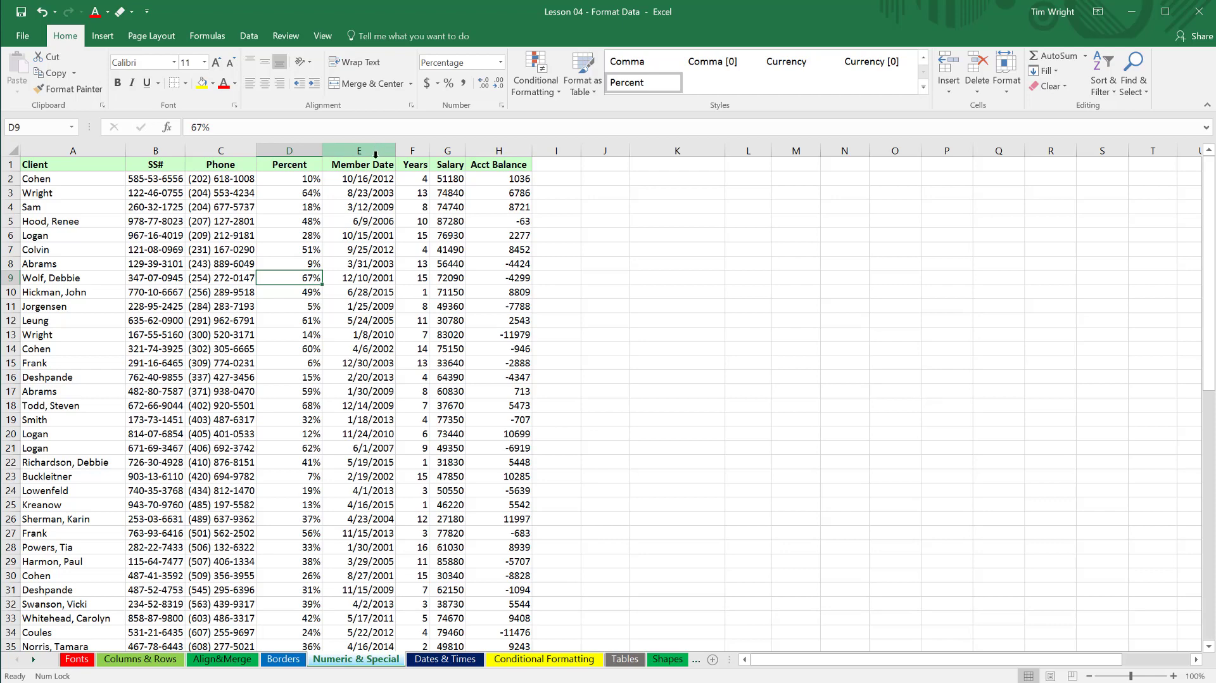
Apply the Long Date format to the first member date in cell E2 and autofit the Member Date column.
click(373, 178)
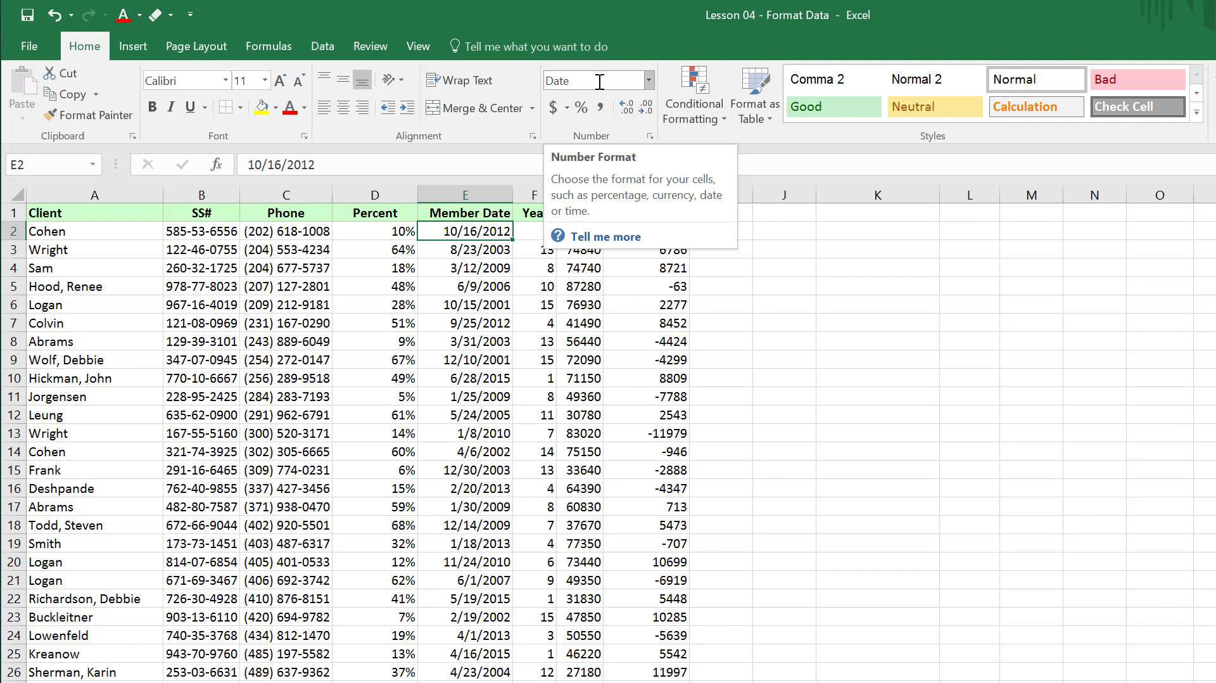
click(649, 81)
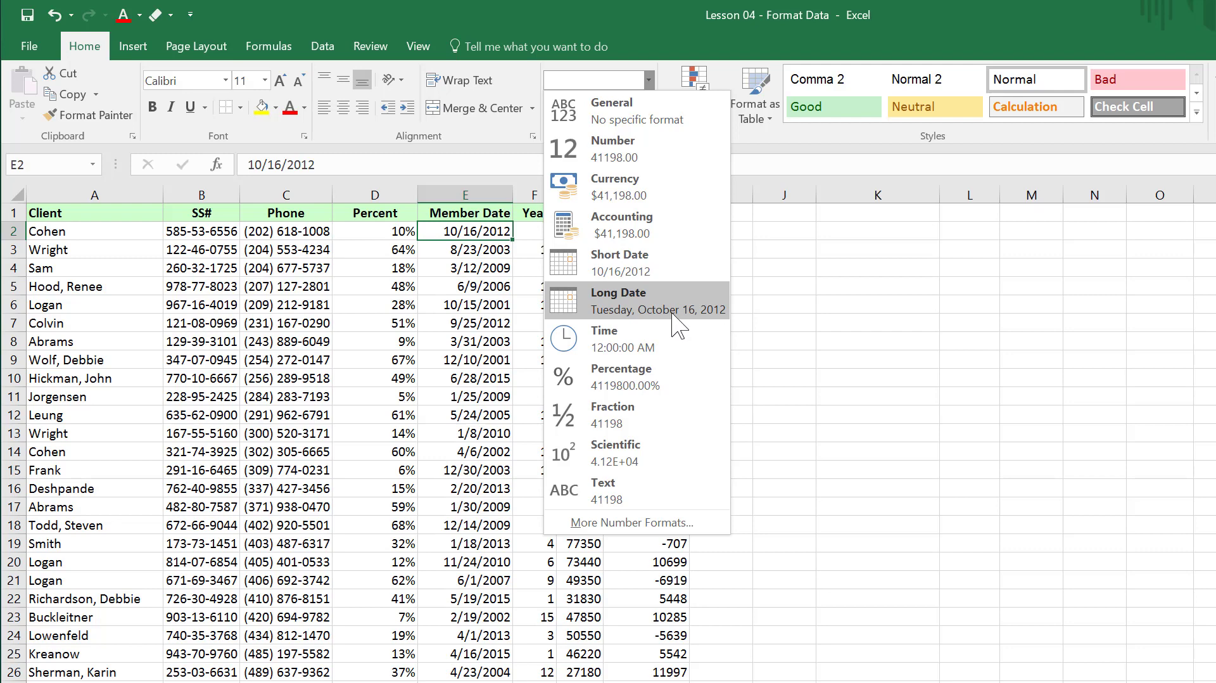
click(568, 314)
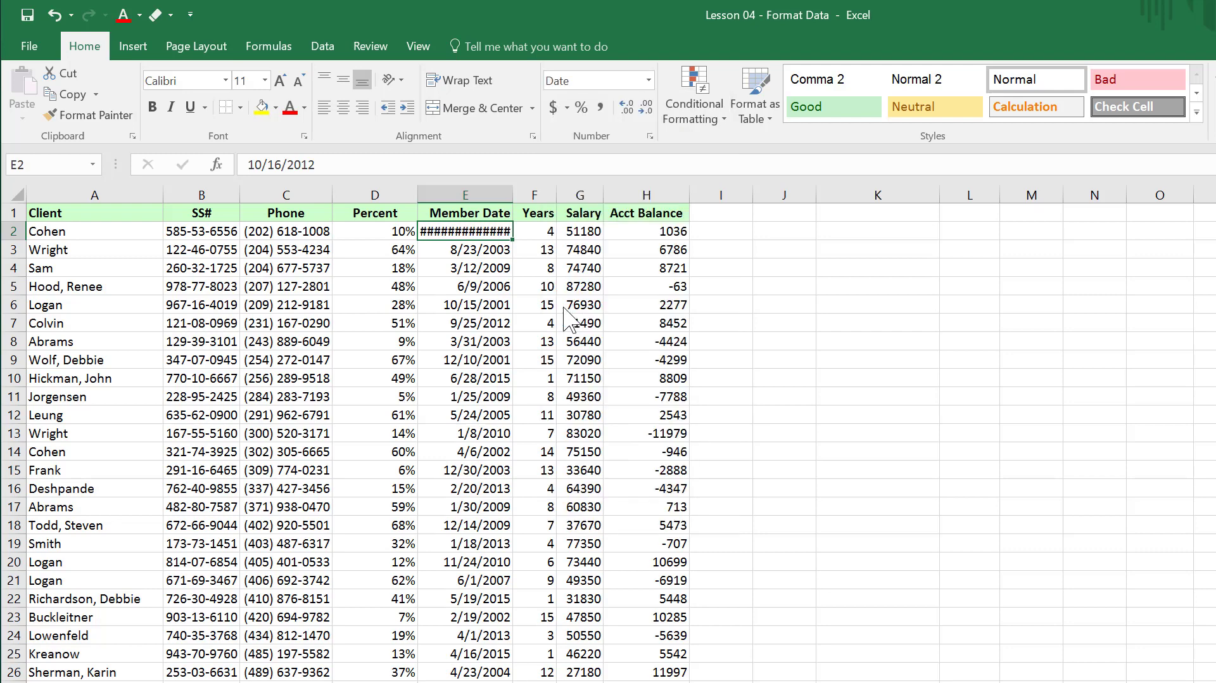
double_click(512, 194)
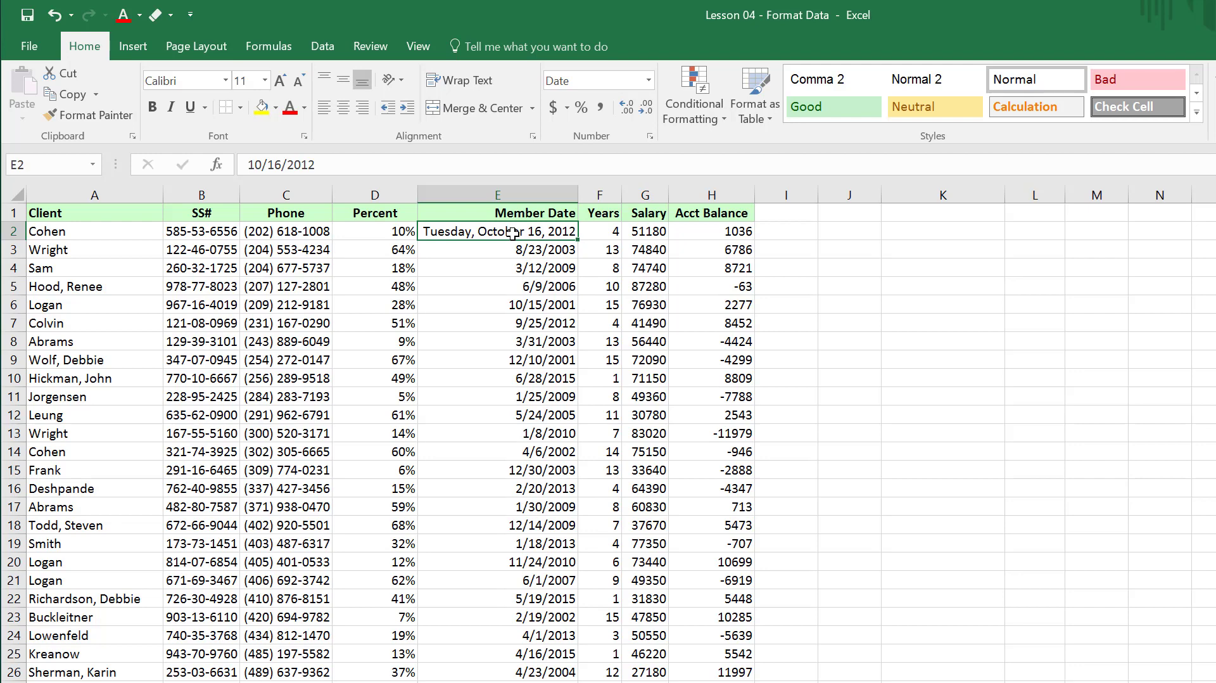
Open the full number format settings for cell E2 and examine the available date types and custom format codes.
click(650, 136)
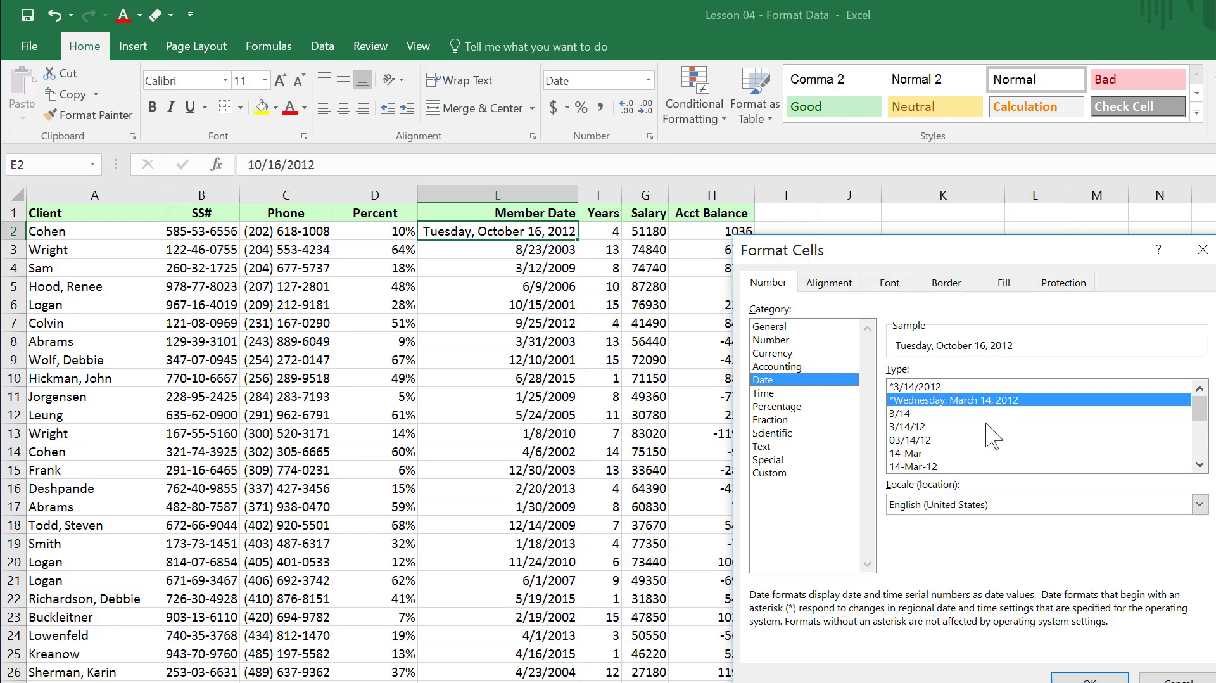
drag(1201, 421, 1201, 436)
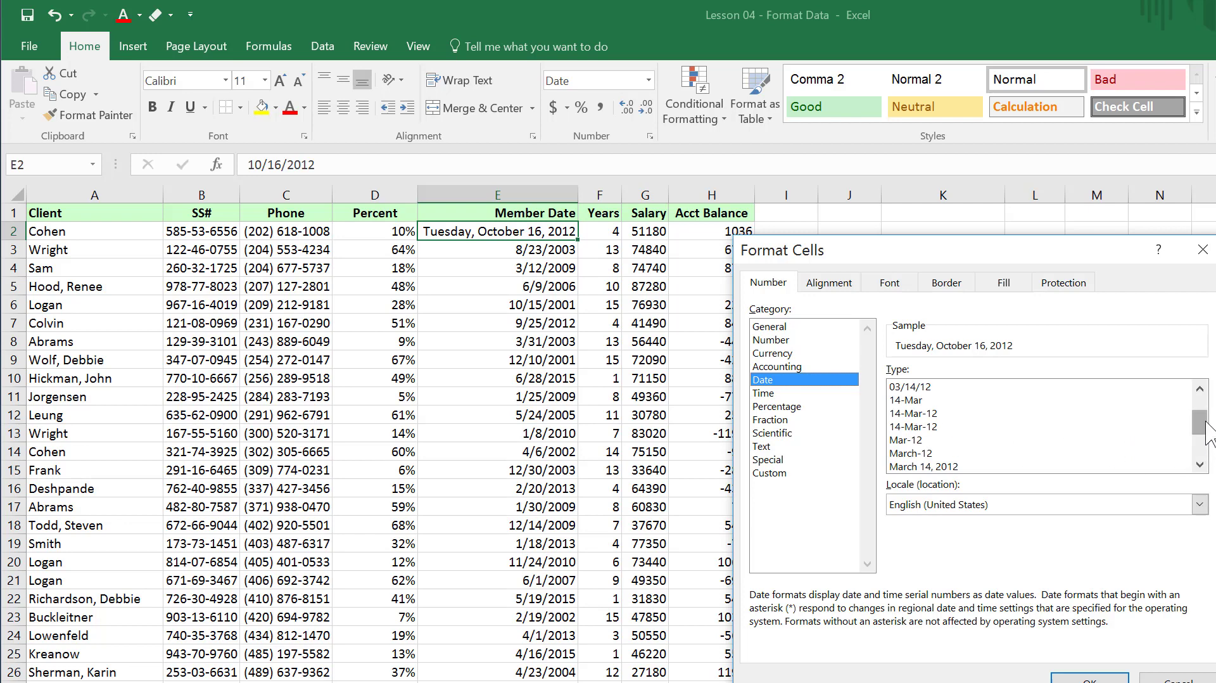
drag(1200, 422, 1200, 430)
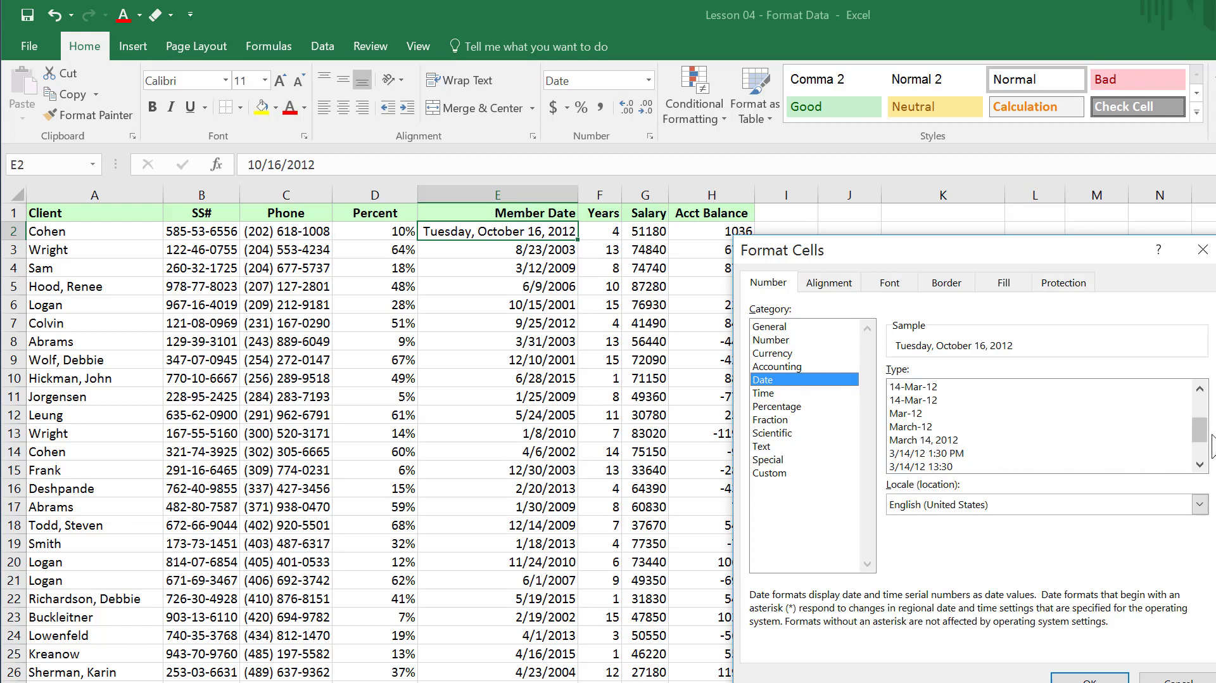
drag(1201, 430, 1201, 408)
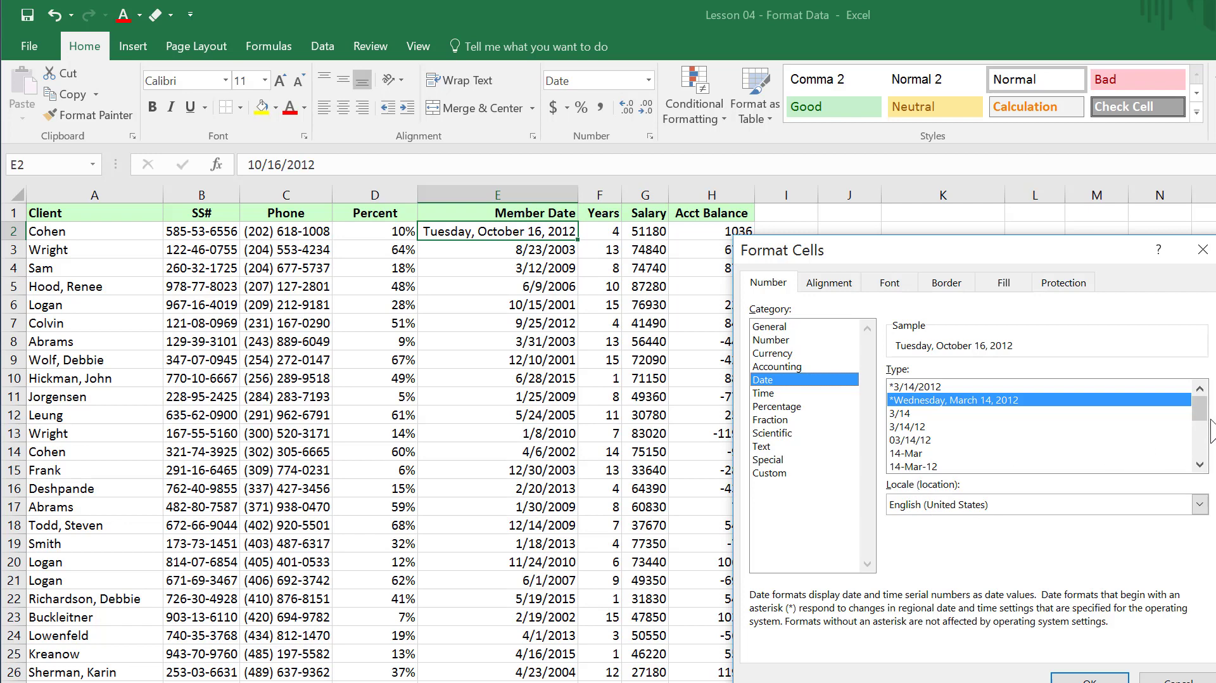
mouse_move(1199, 408)
mouse_down()
mouse_move(1200, 433)
mouse_move(1198, 407)
mouse_up()
click(774, 473)
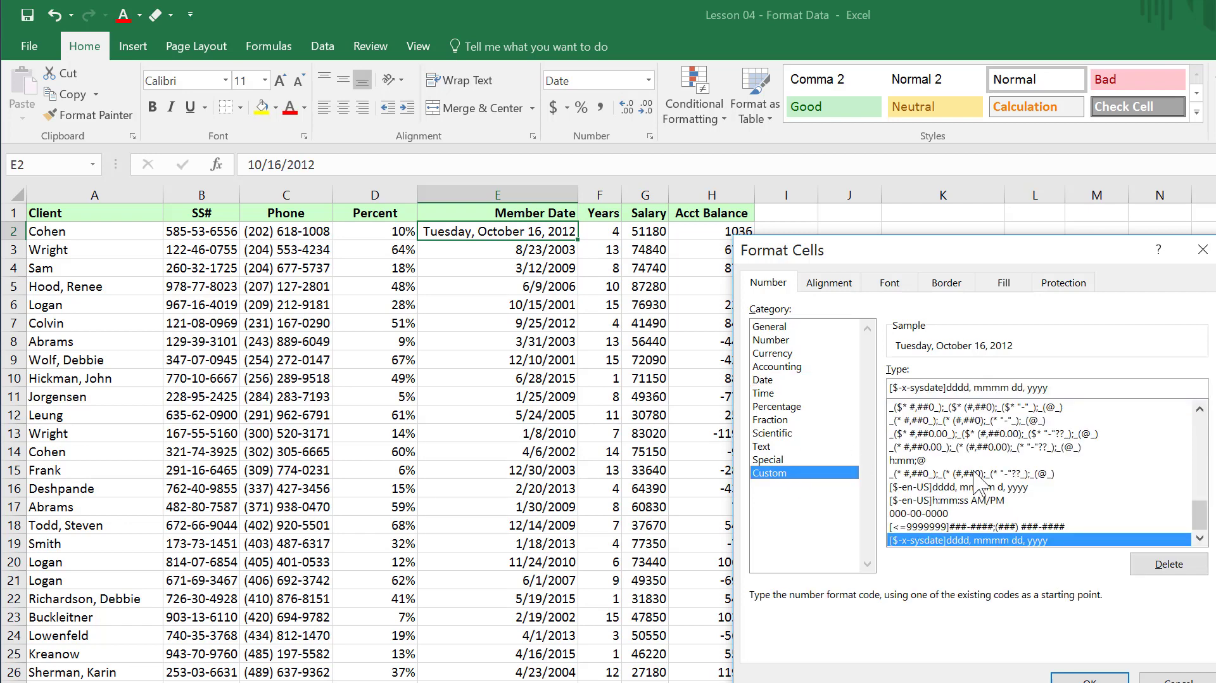
drag(1200, 516, 1200, 481)
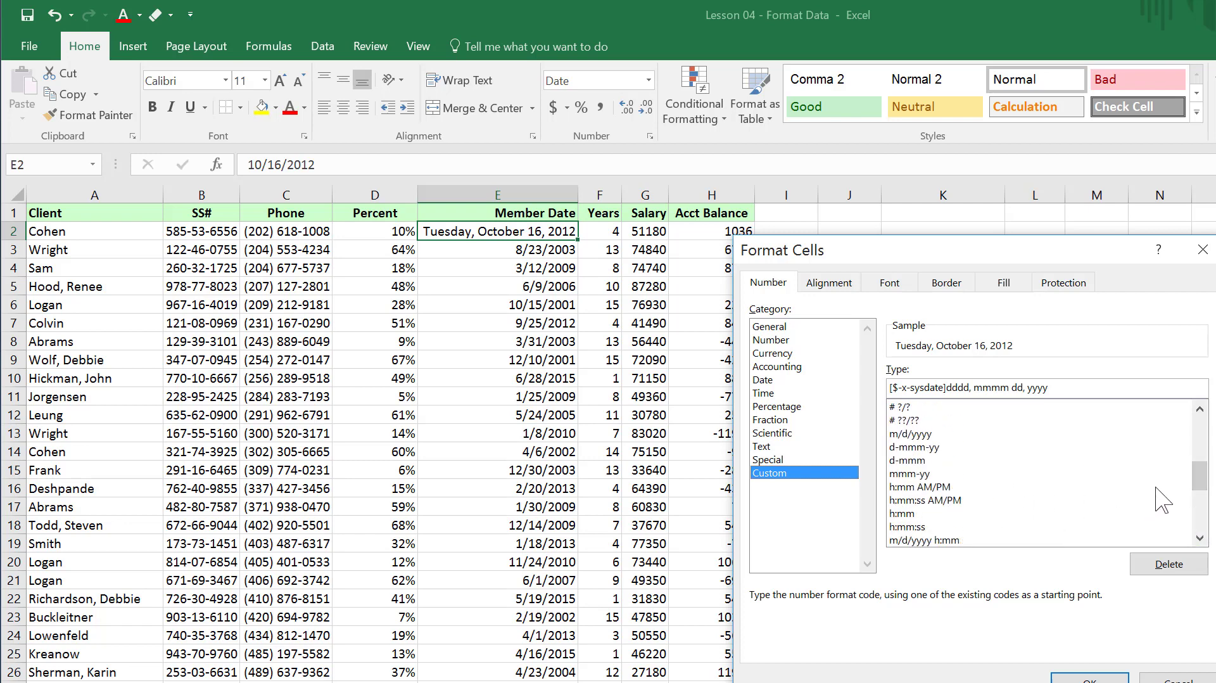
drag(1207, 493, 1210, 423)
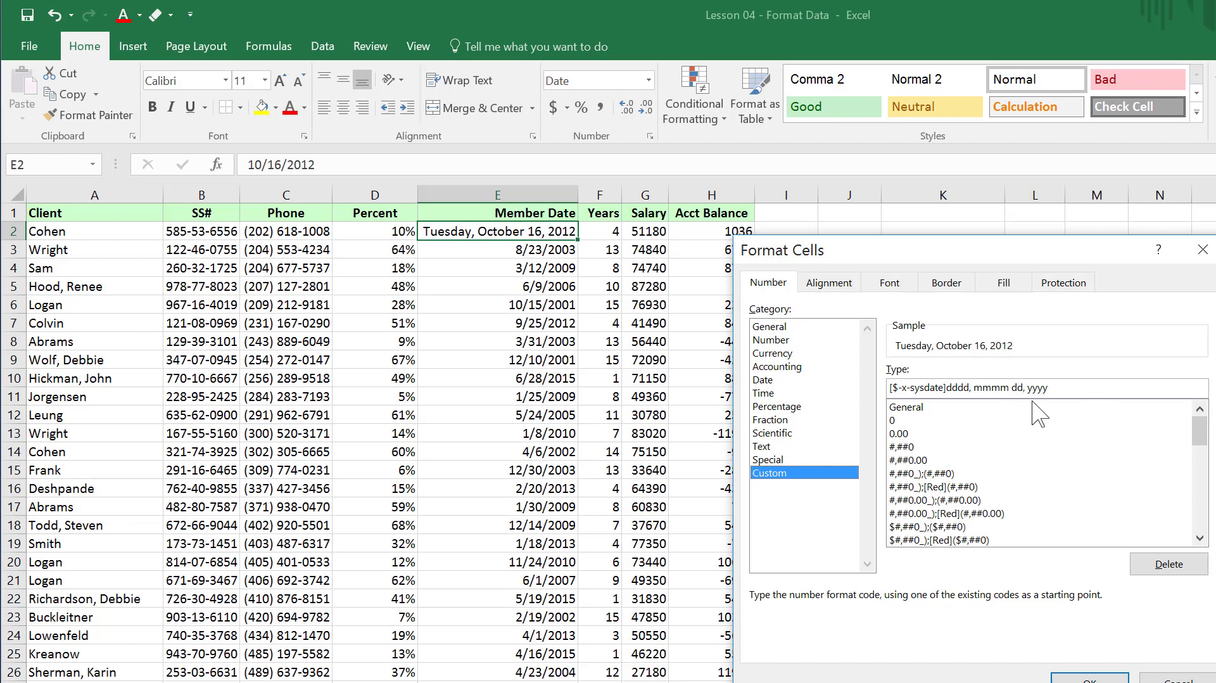
Apply the custom number format dd-yyyy-dddd-mm to the first member date in cell E2.
drag(1069, 391, 852, 392)
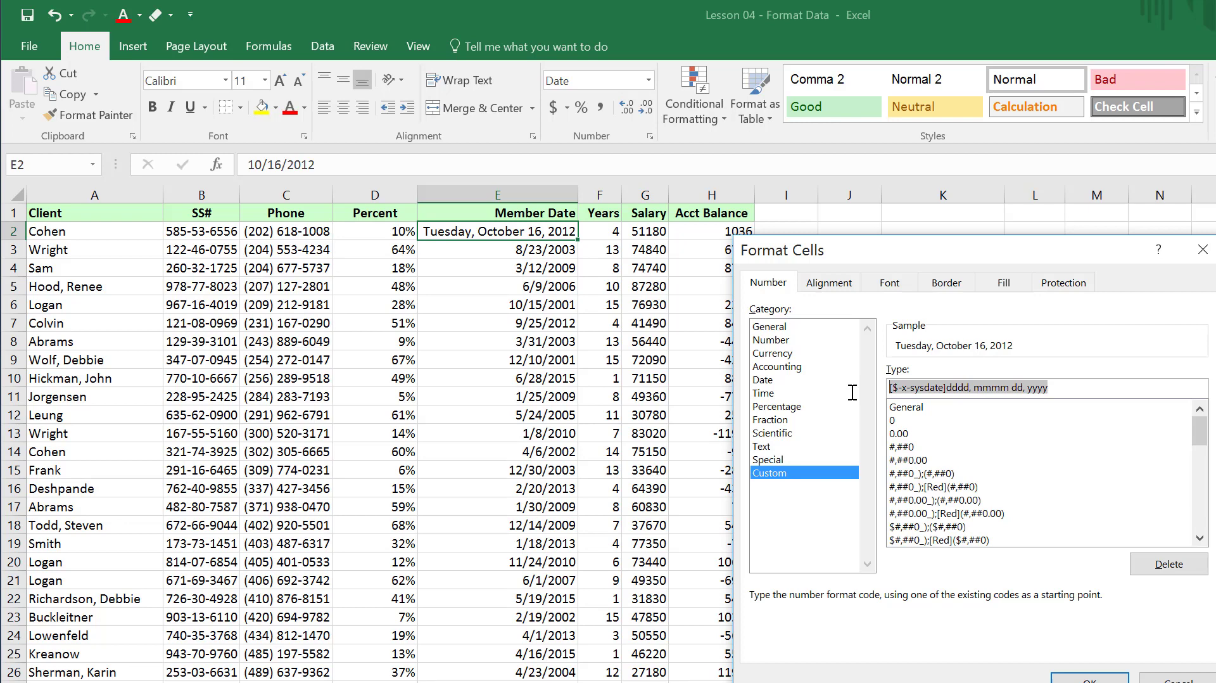
text(dd)
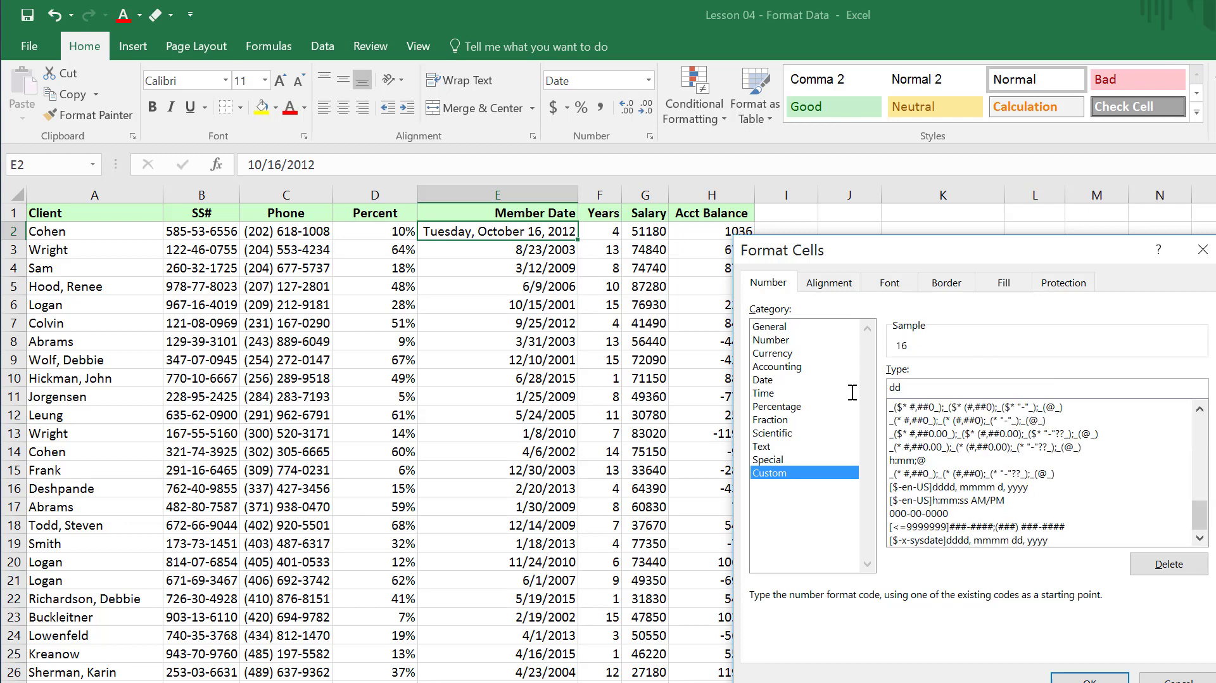
text(-yyyy)
text(-dddd)
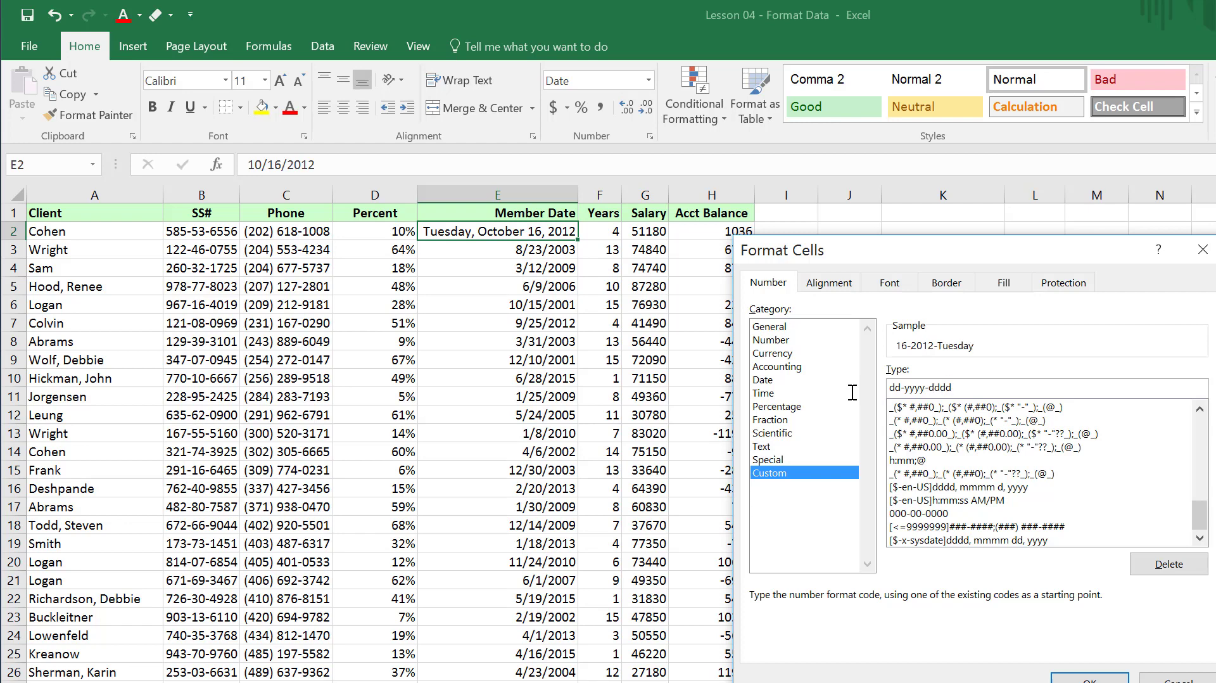
text(-mm)
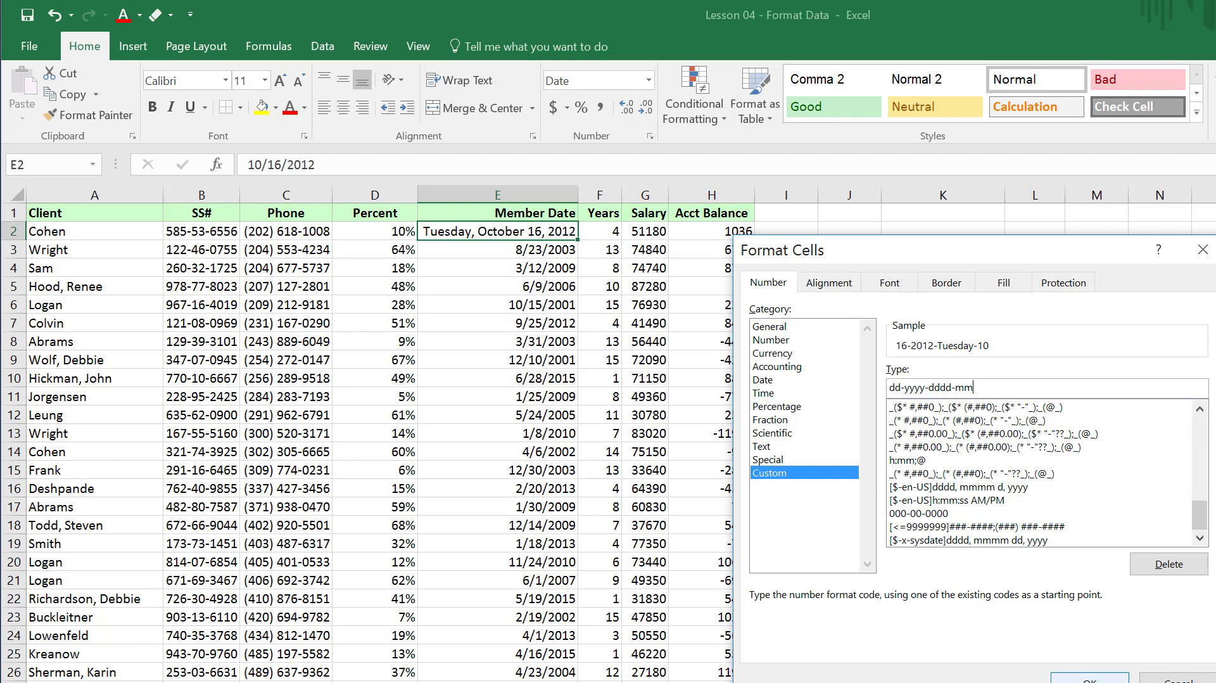
click(1084, 676)
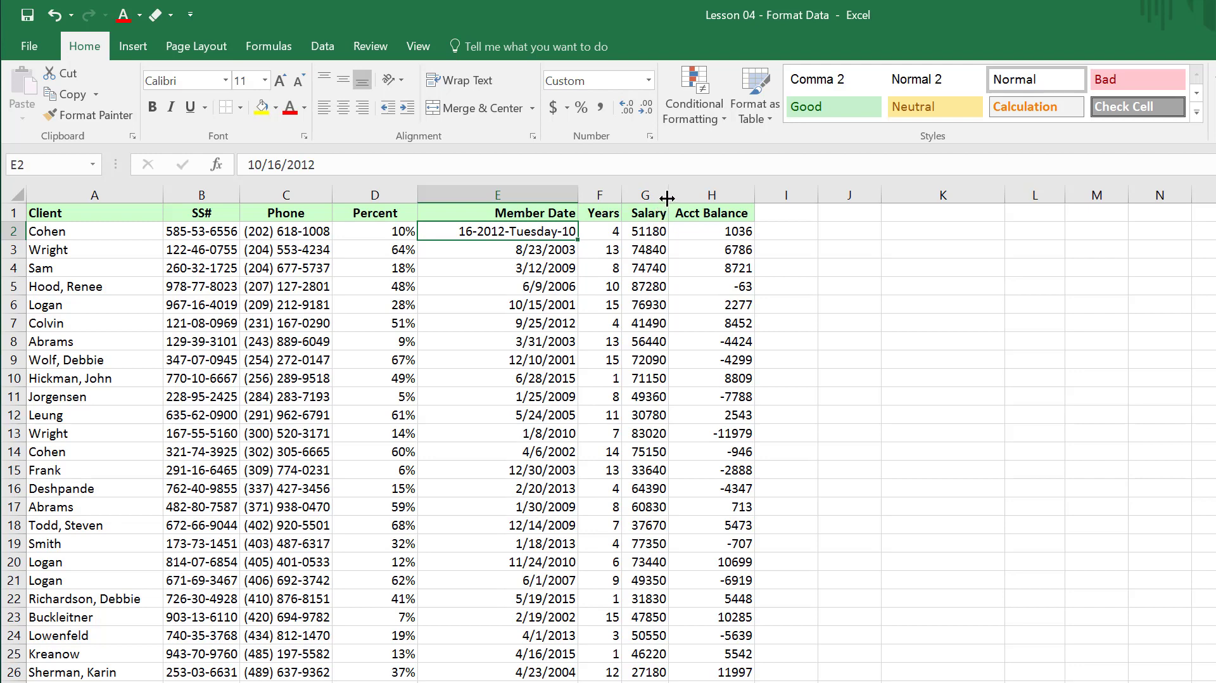
Widen the Salary column, and autofit the SS# and Phone columns at 130% zoom.
drag(668, 198, 704, 198)
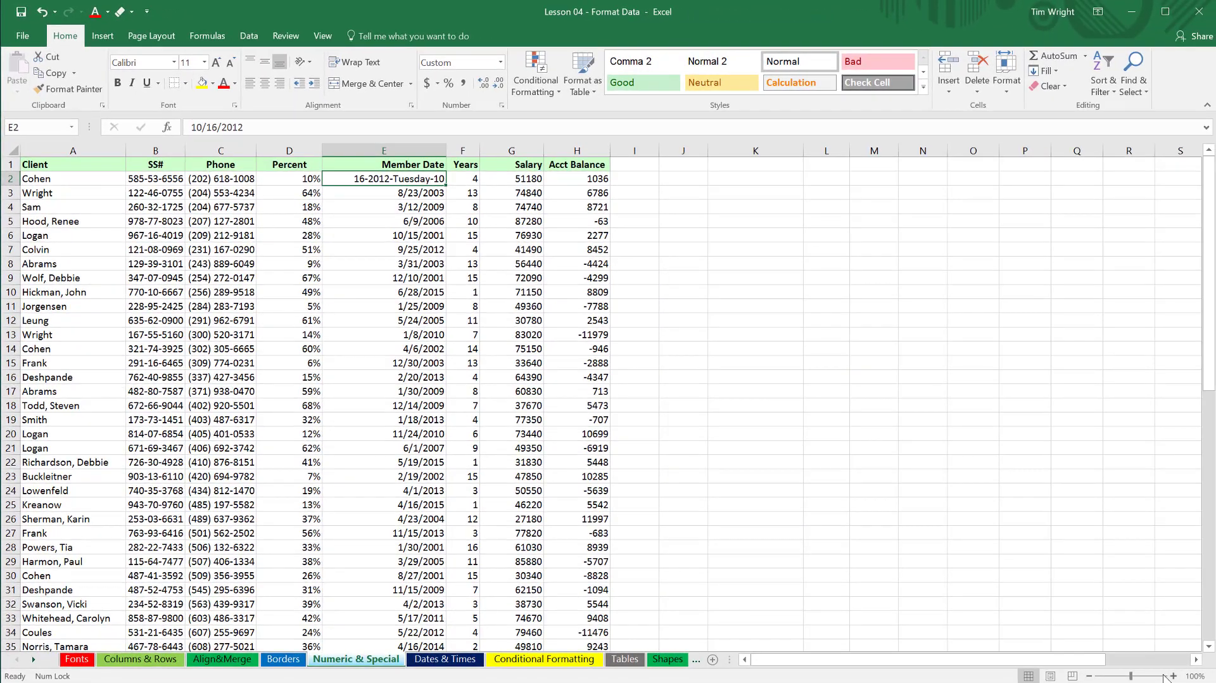
click(1173, 677)
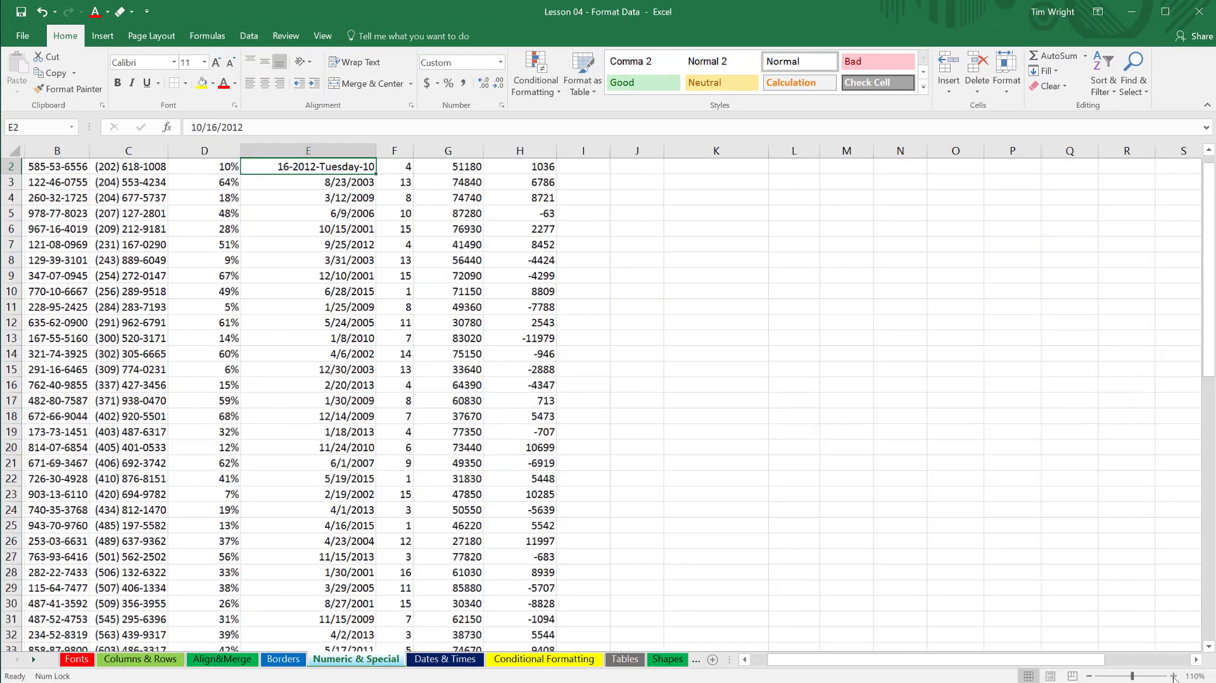
click(1174, 676)
click(1174, 677)
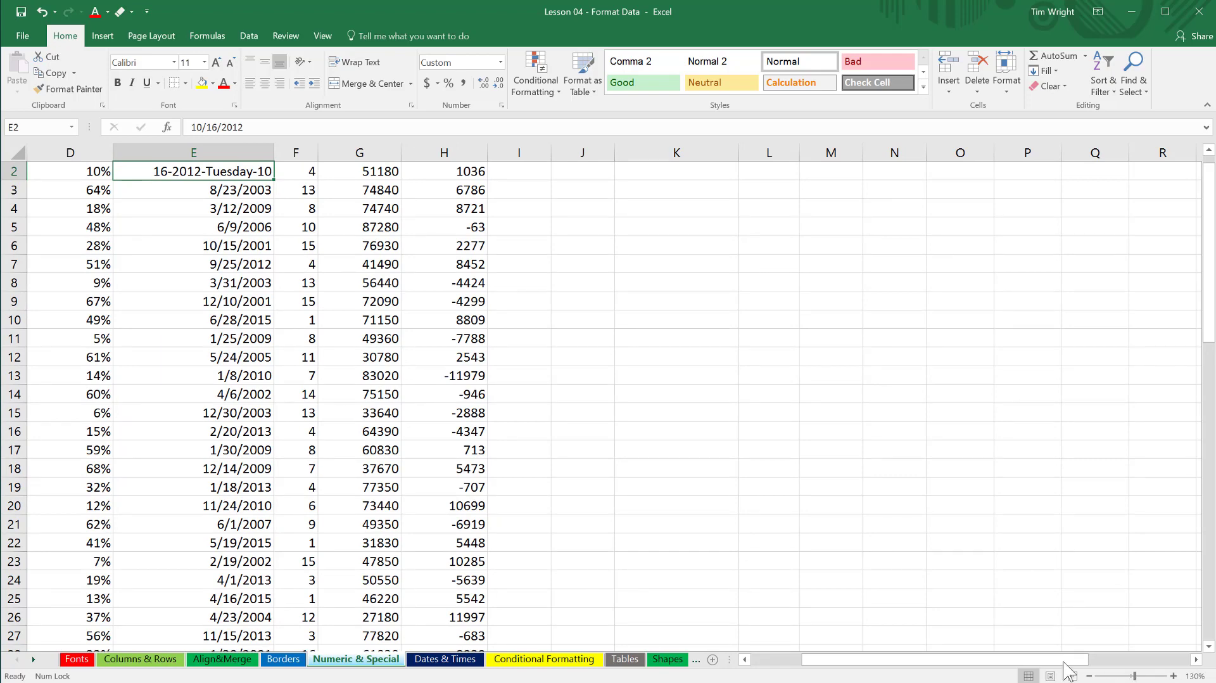
drag(1045, 662, 979, 665)
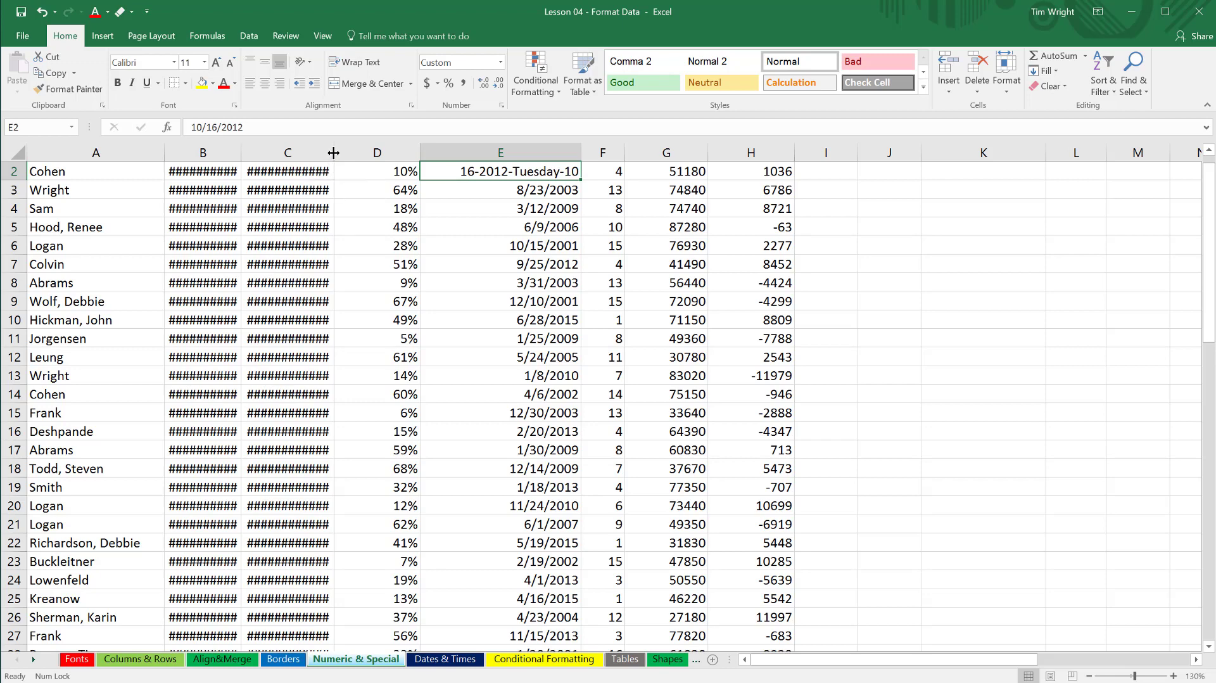
drag(202, 153, 291, 154)
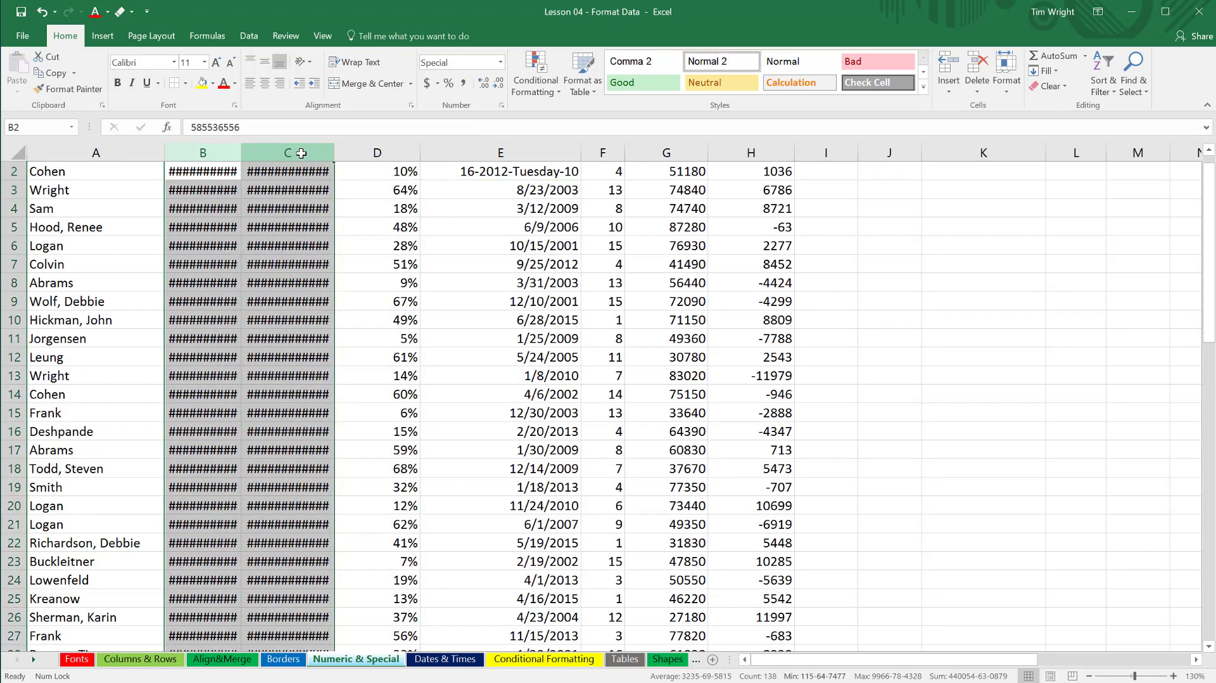
double_click(241, 155)
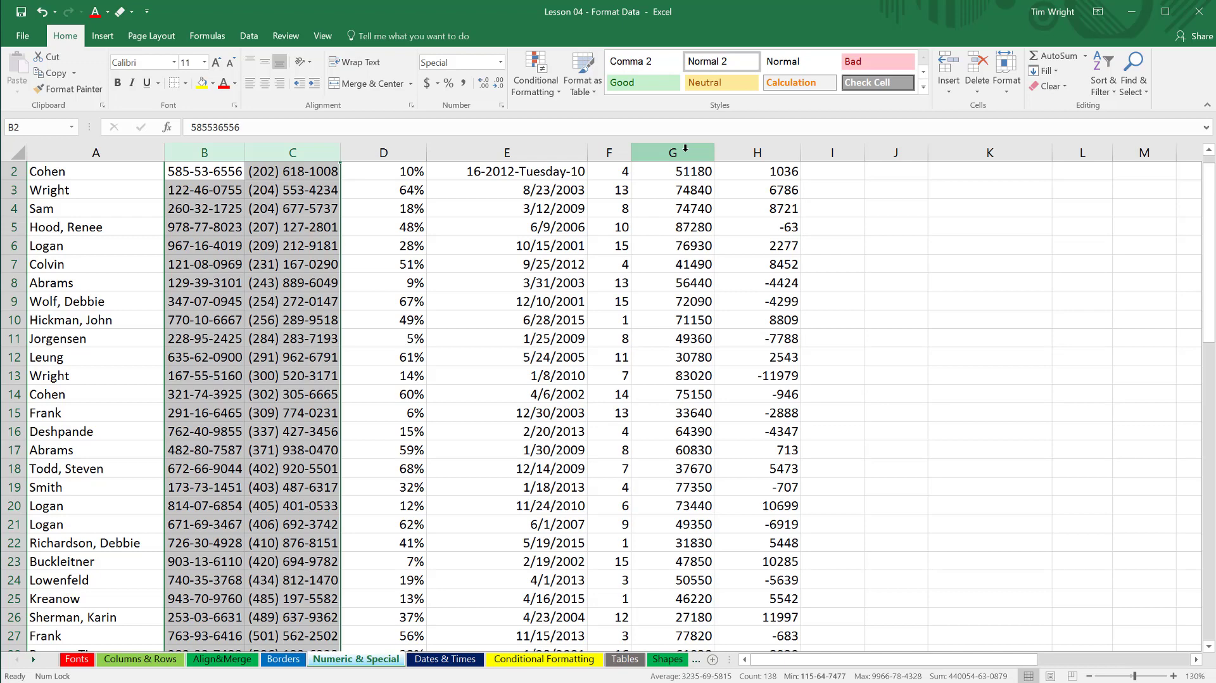
Apply Comma Style to the first salary in cell G2.
click(685, 171)
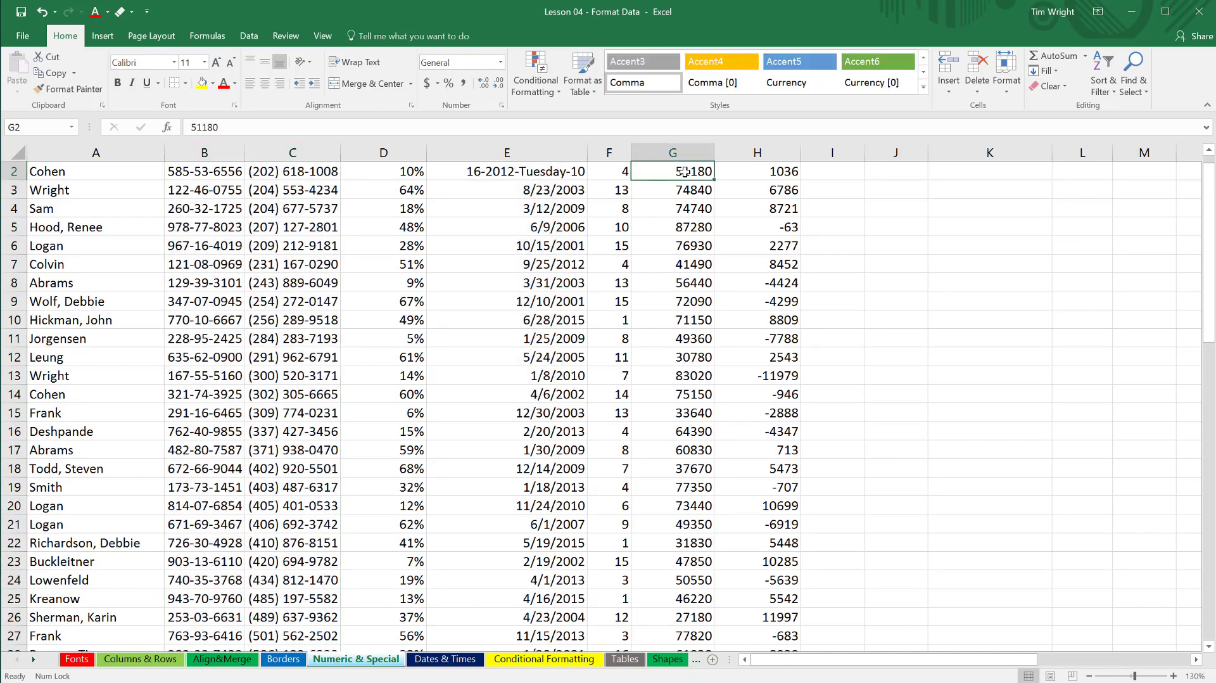
scroll(693, 194, up, 1)
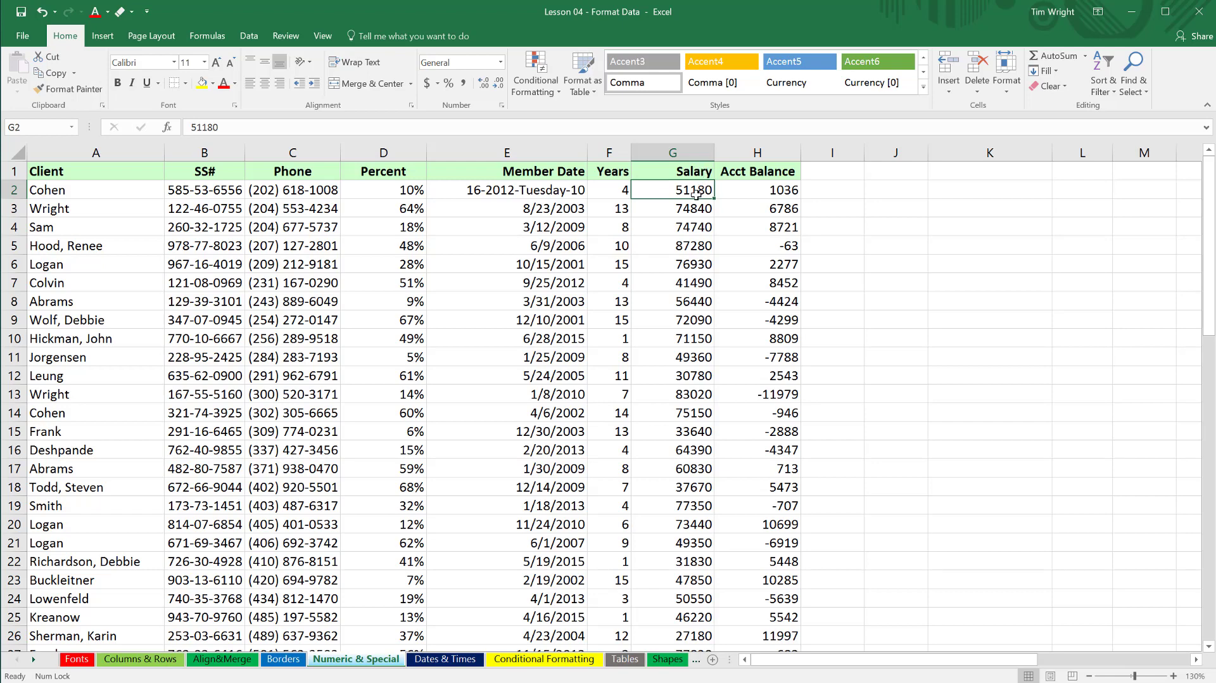
click(464, 84)
Decrease and increase the decimal places of the salary in G2, ending with no decimals.
click(499, 86)
click(483, 83)
click(484, 83)
click(484, 83)
click(498, 85)
click(497, 85)
click(499, 85)
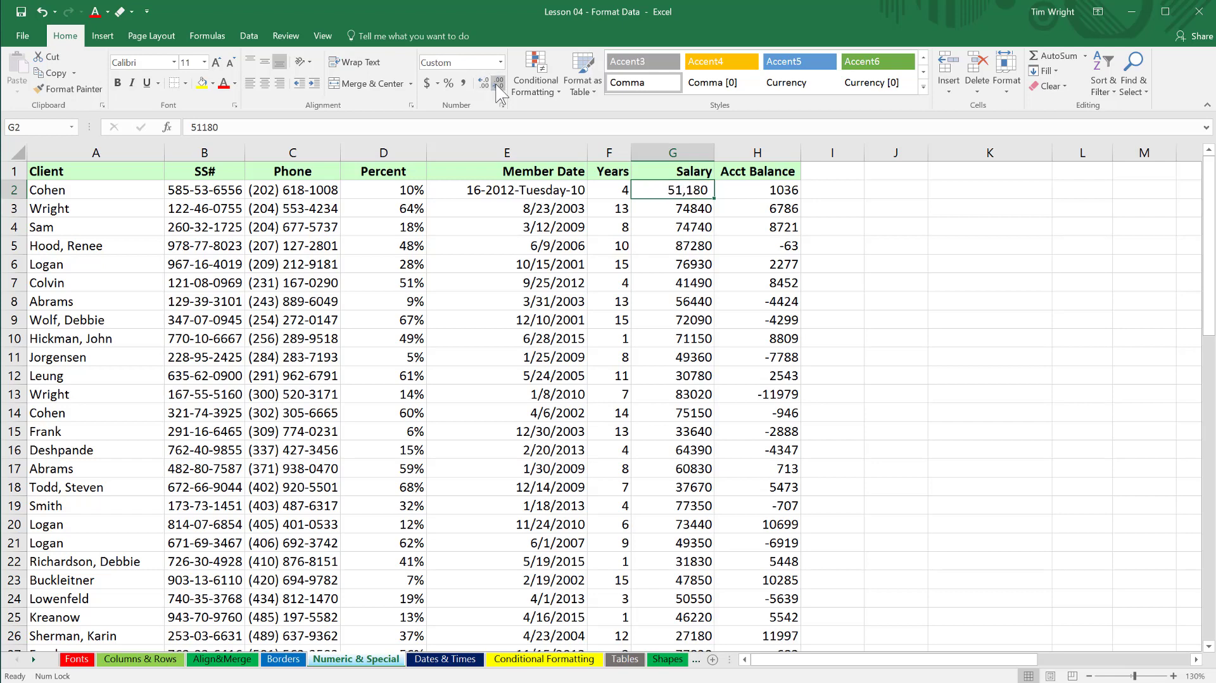
Apply the Accounting number format to the salary in G2 and widen the Salary column.
click(428, 84)
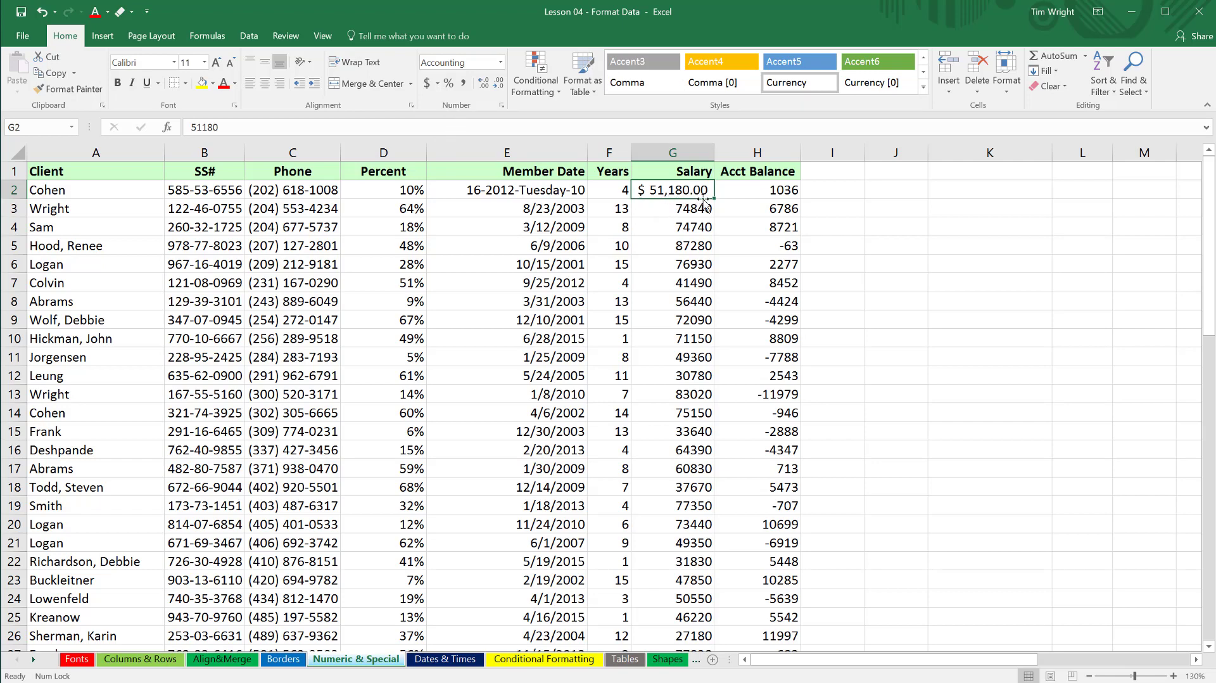
drag(715, 153, 774, 155)
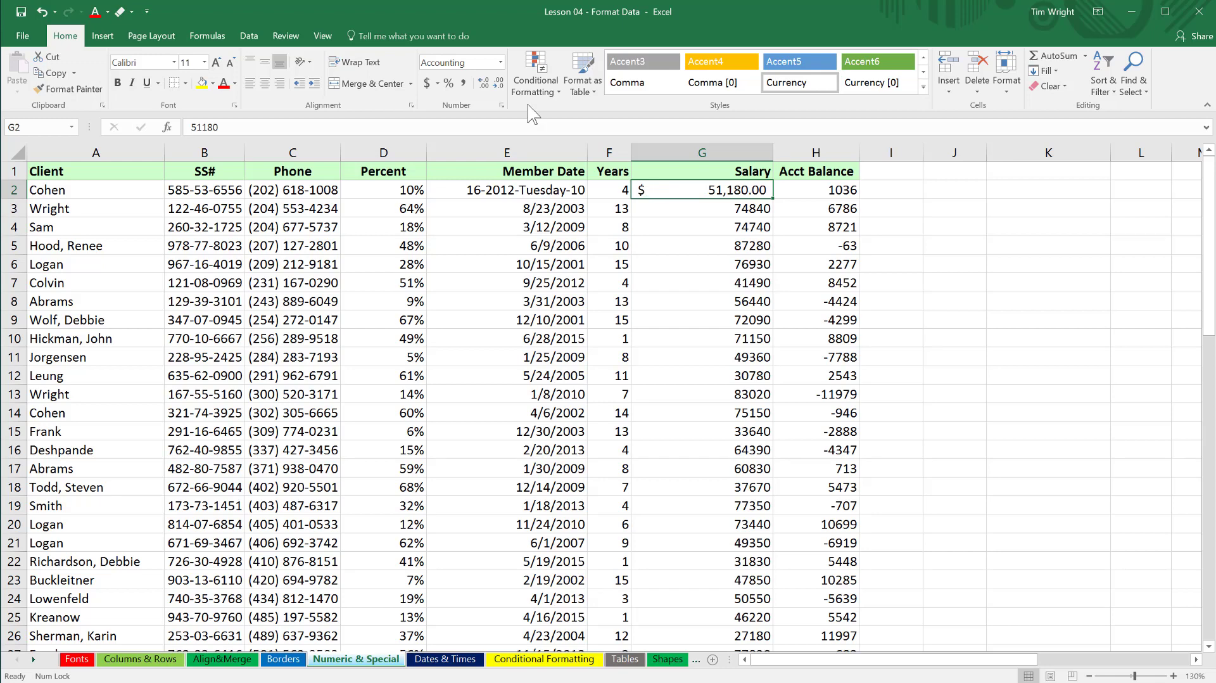
Format the salary in G2 as Currency and narrow the Salary column.
click(501, 62)
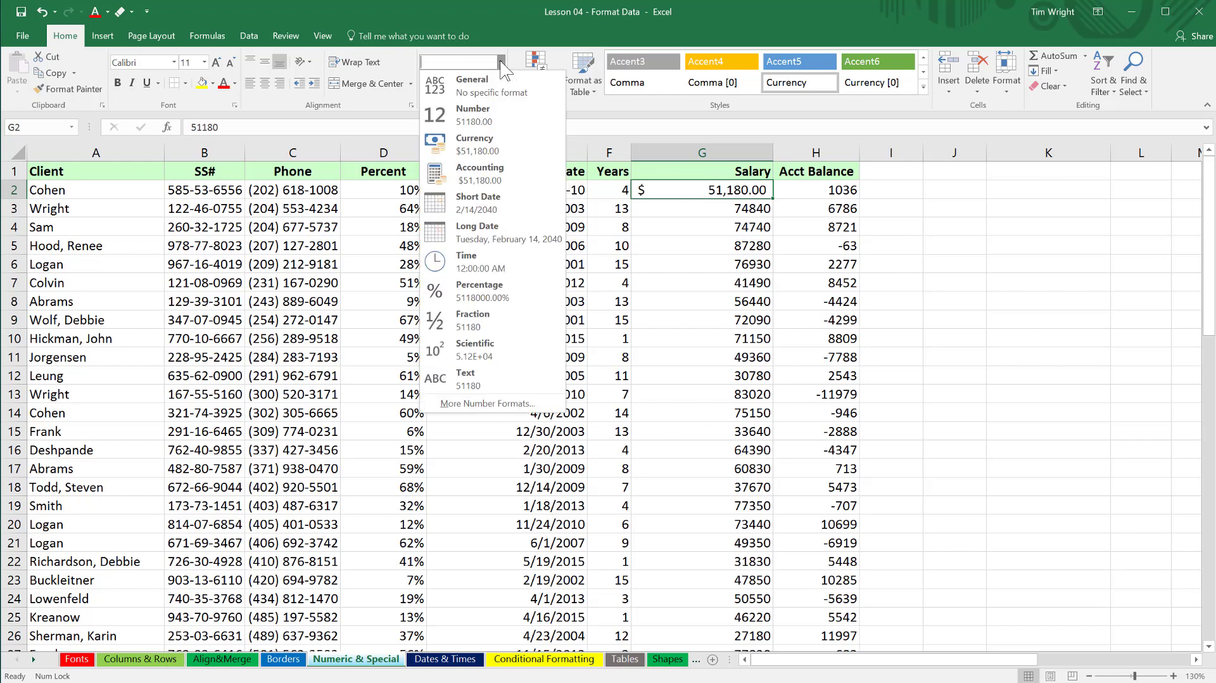
click(486, 149)
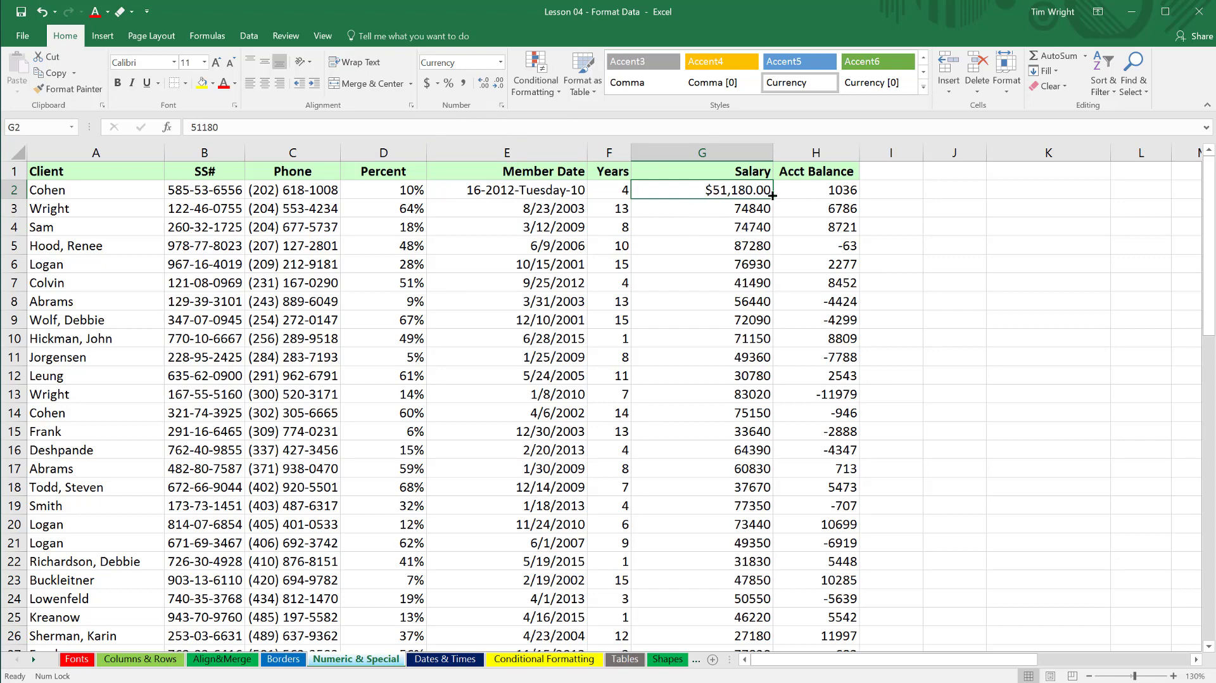
drag(772, 154, 738, 159)
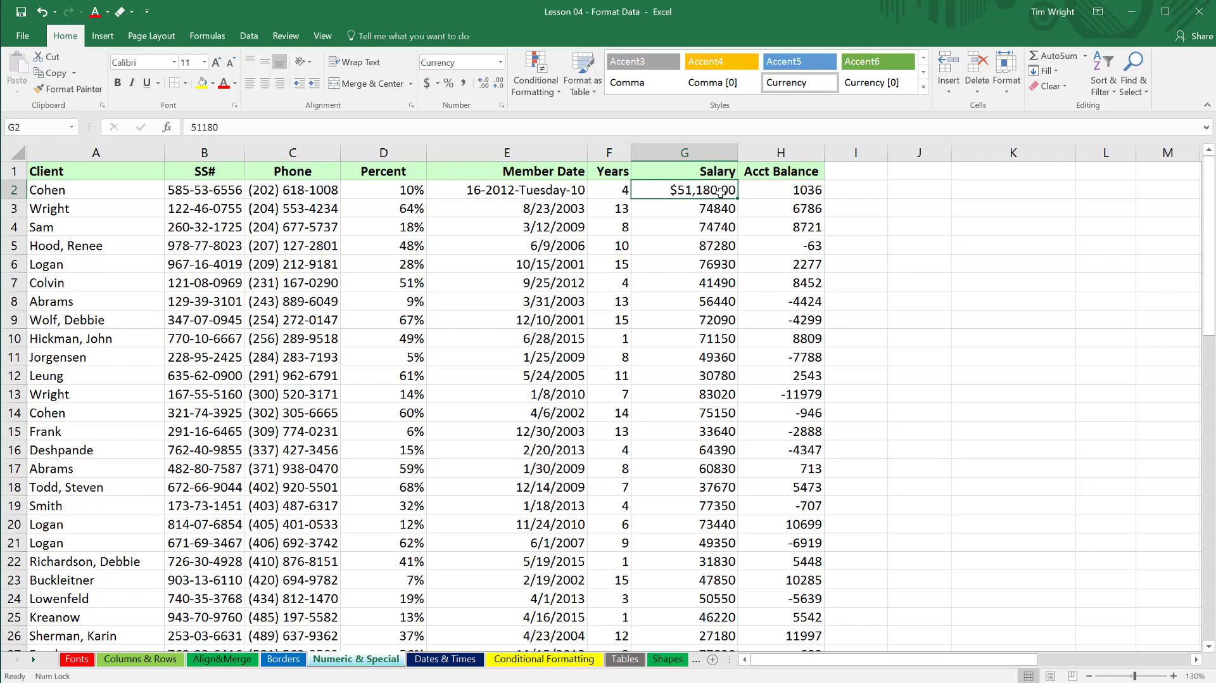
Review the Currency options for decimal places, symbol and negative numbers in G2, keeping the current settings.
click(502, 107)
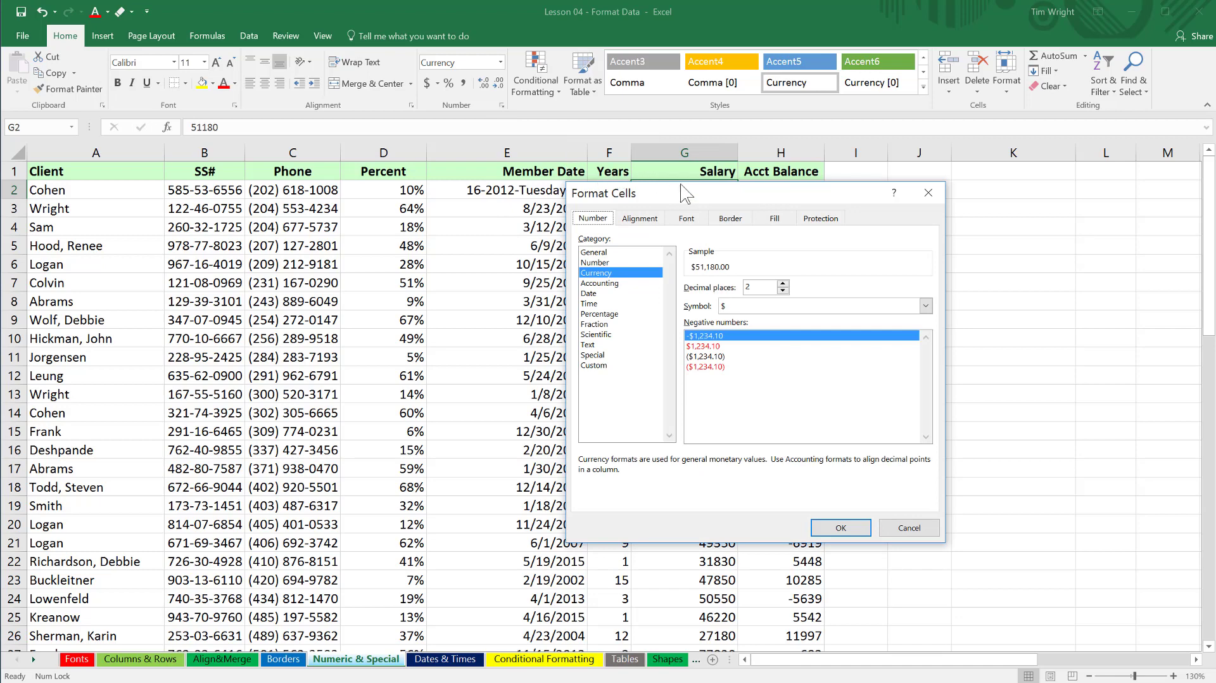
drag(683, 191, 886, 261)
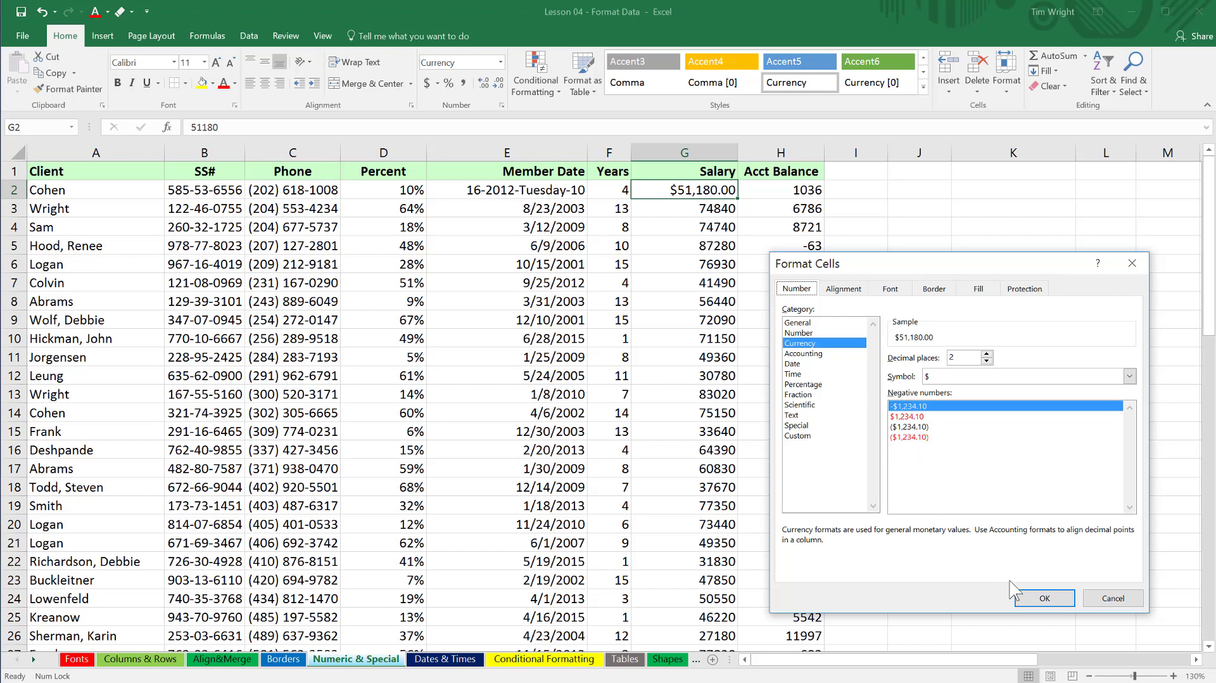
click(1032, 595)
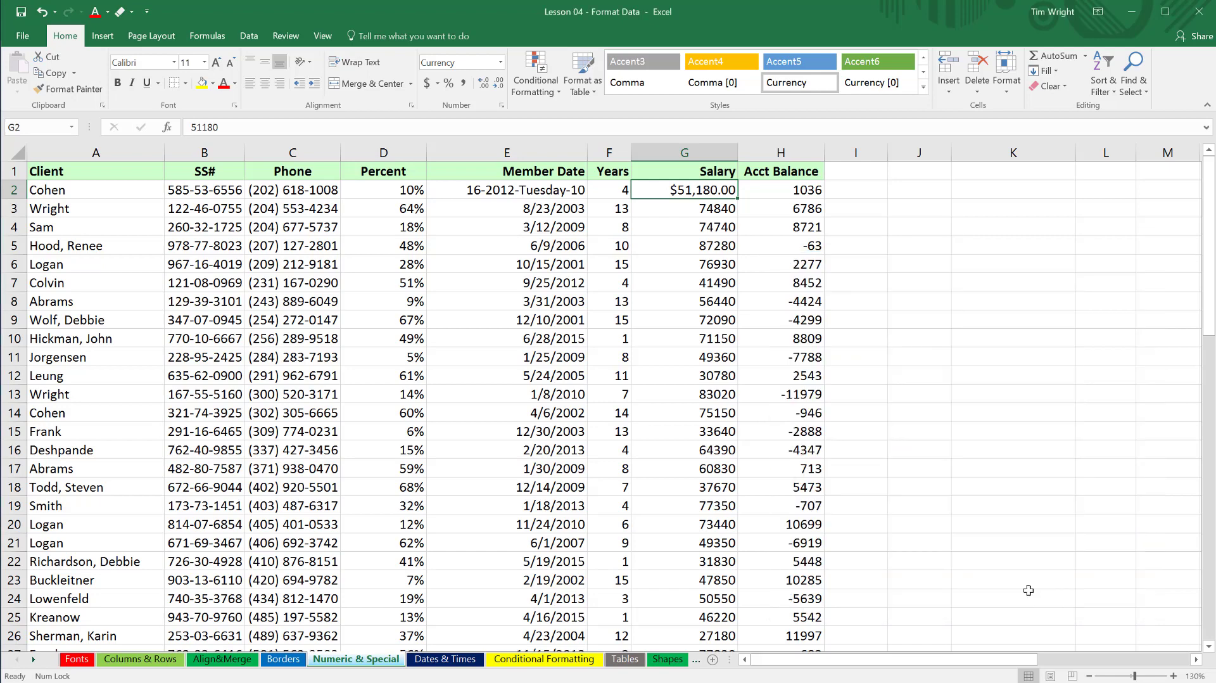
Format the whole Acct Balance column as Currency with two decimals, the $ symbol and negative numbers in red without a minus sign.
click(800, 152)
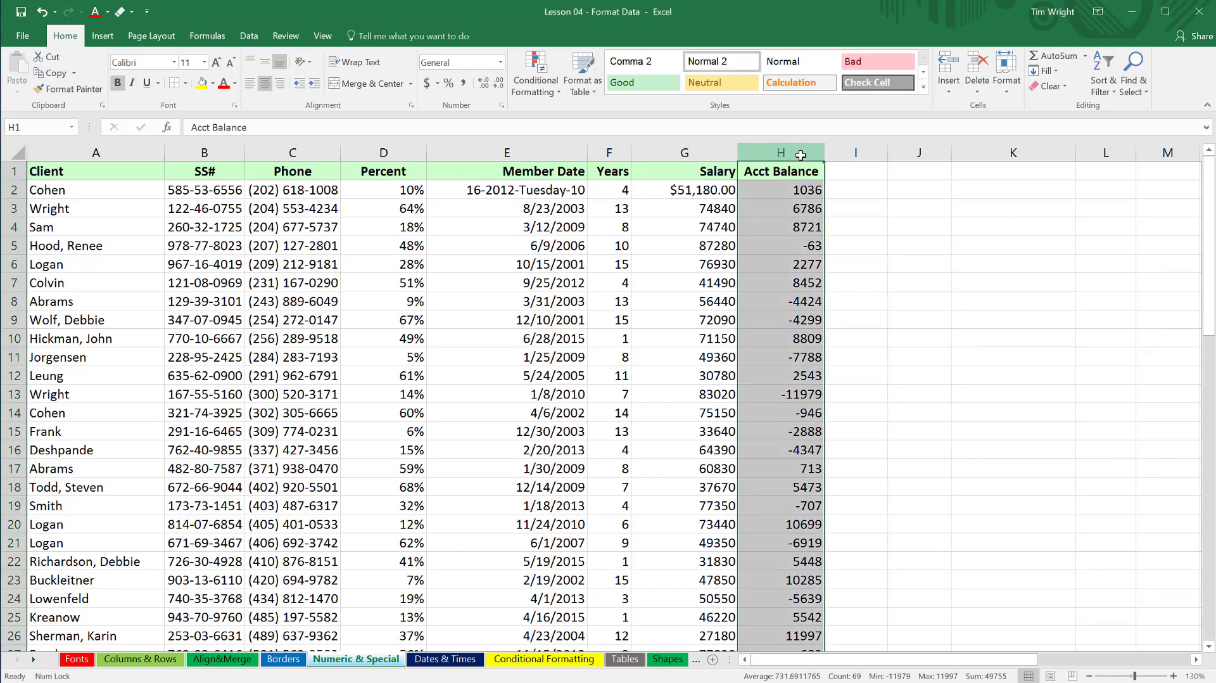
click(502, 105)
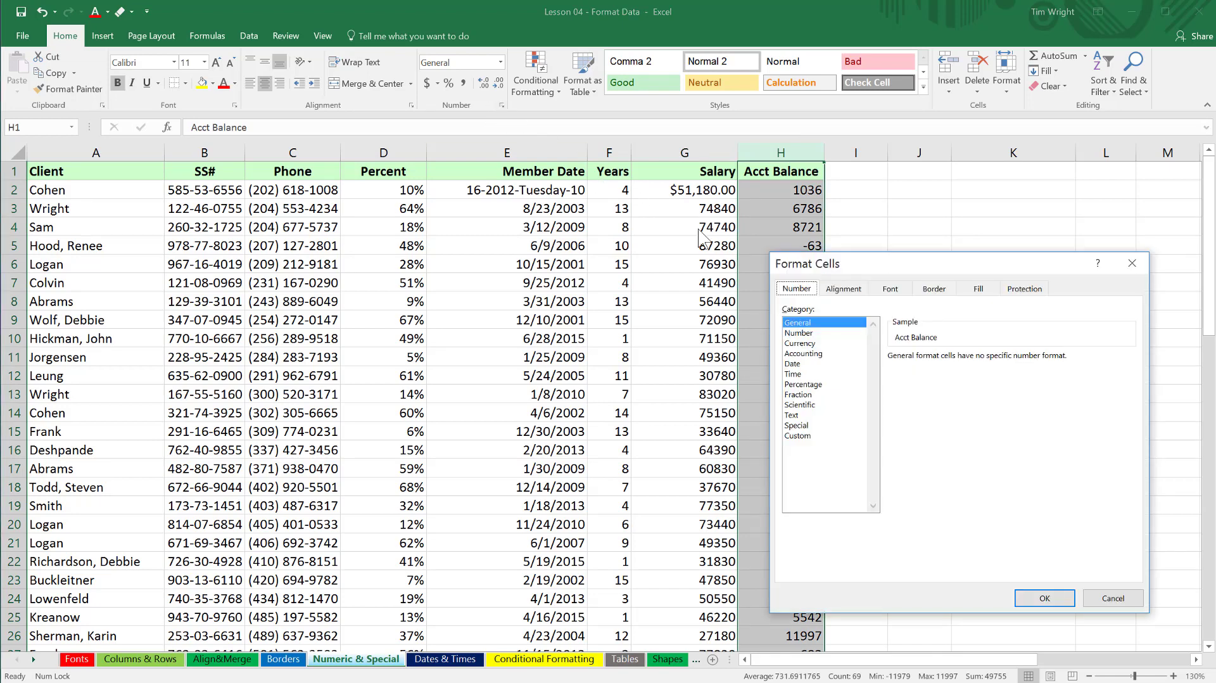
drag(874, 273, 953, 218)
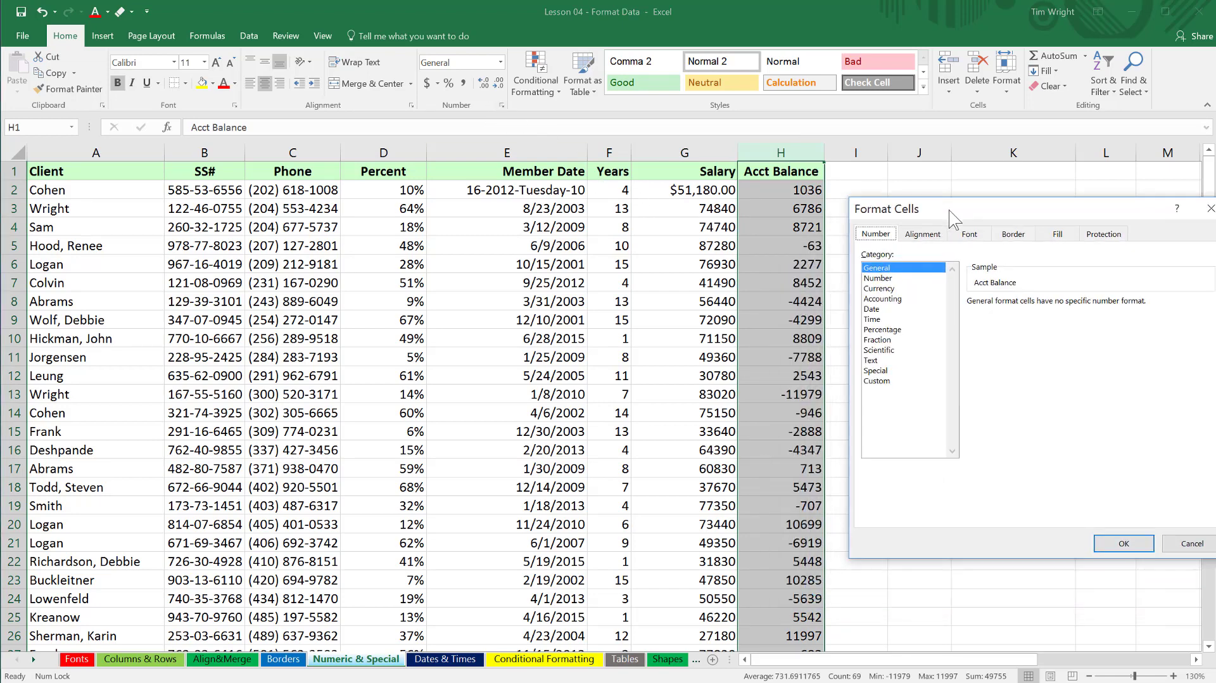
click(887, 289)
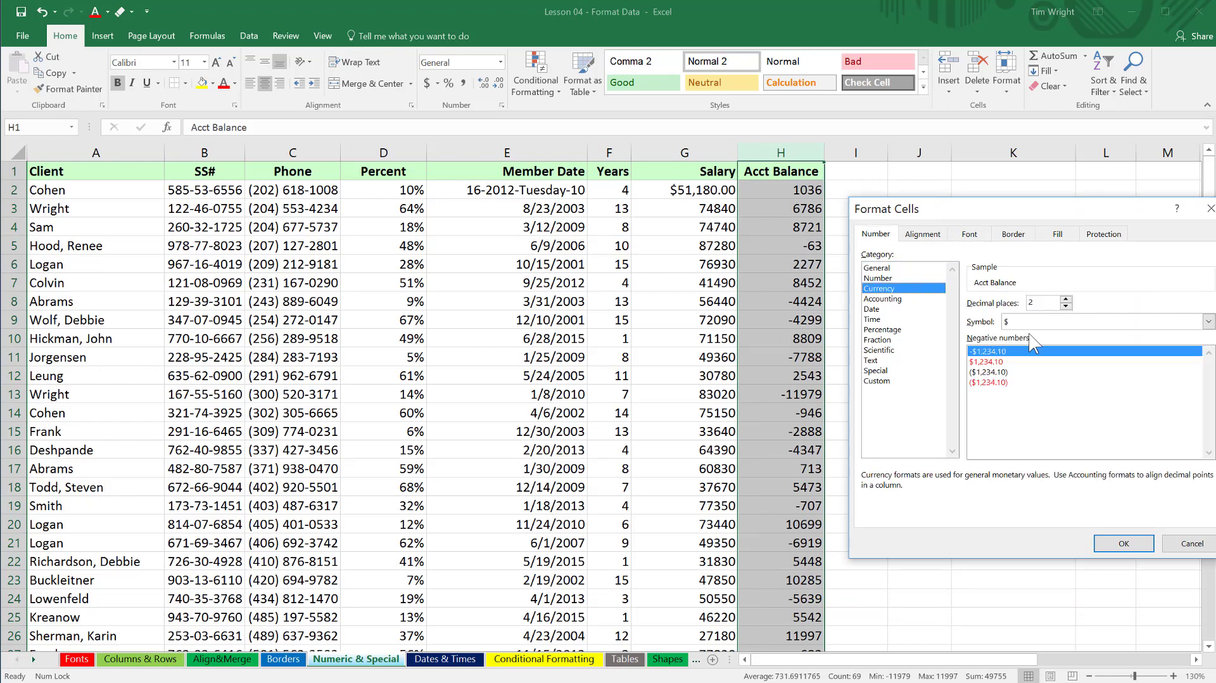
click(988, 362)
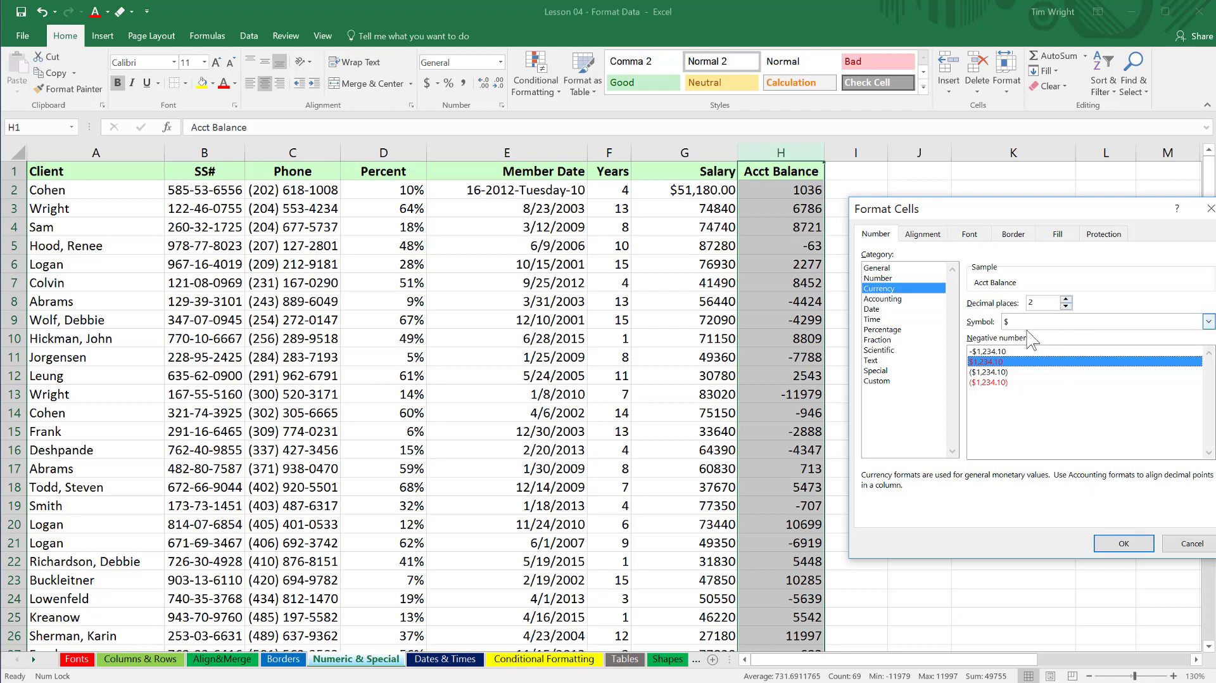
click(1124, 543)
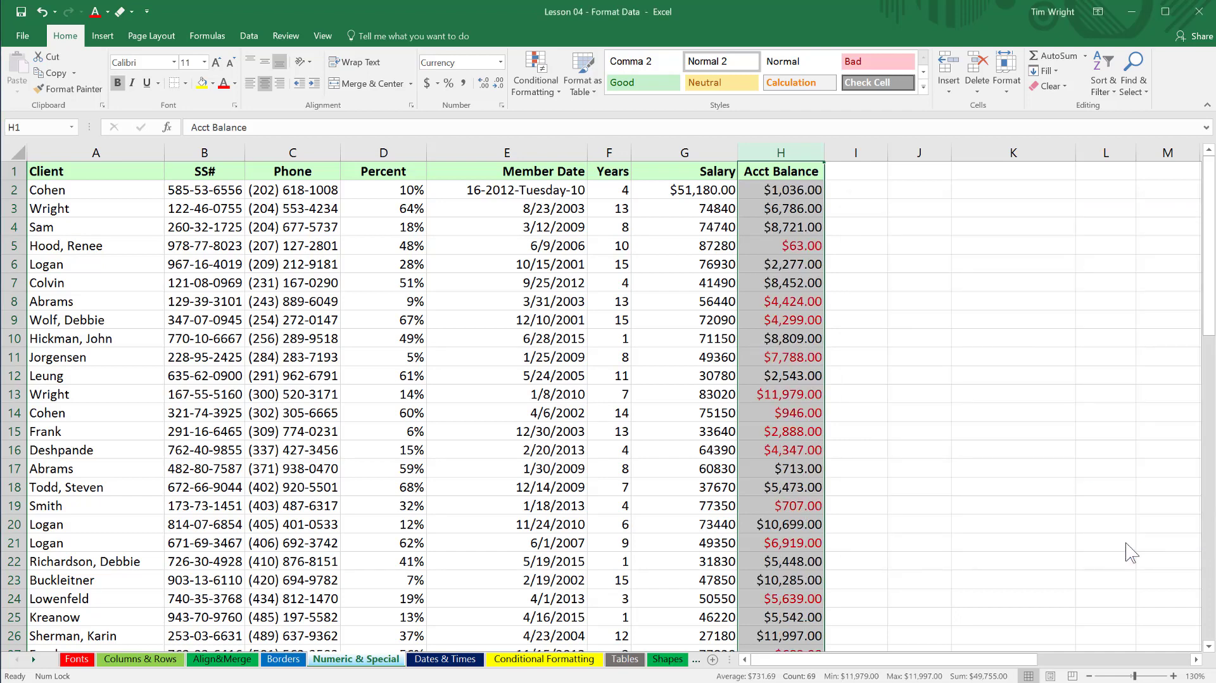
click(863, 255)
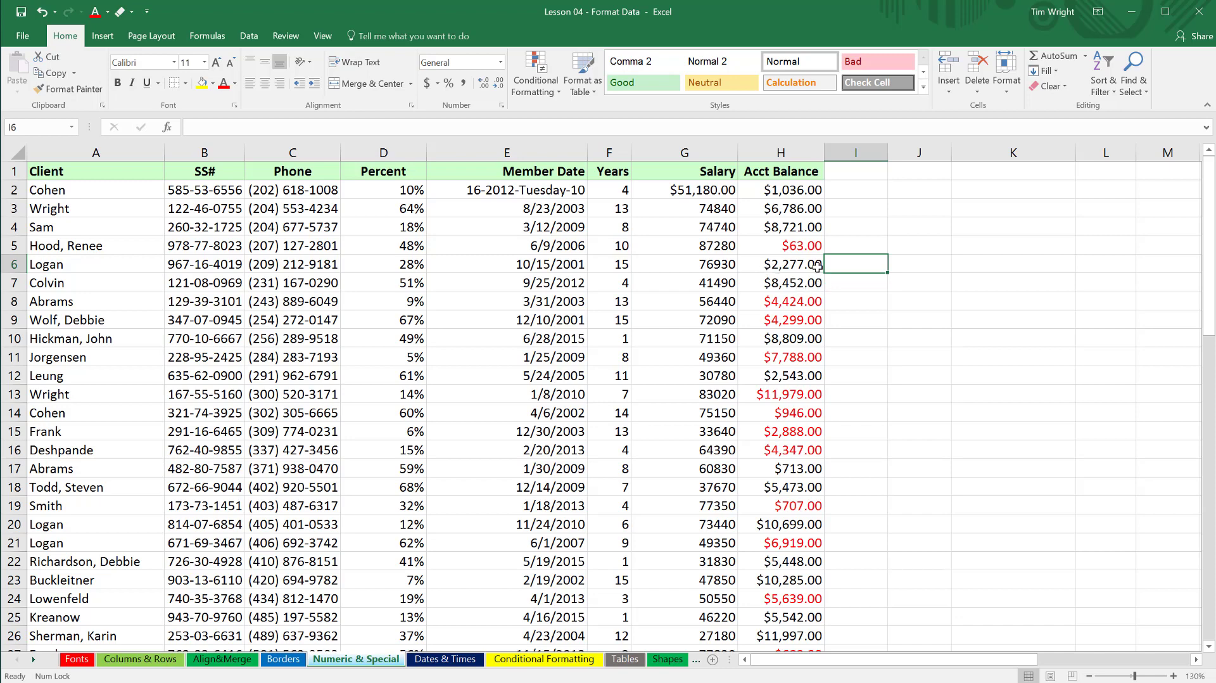
Reduce the Acct Balance column to no decimal places, and restore it to two decimals.
click(802, 155)
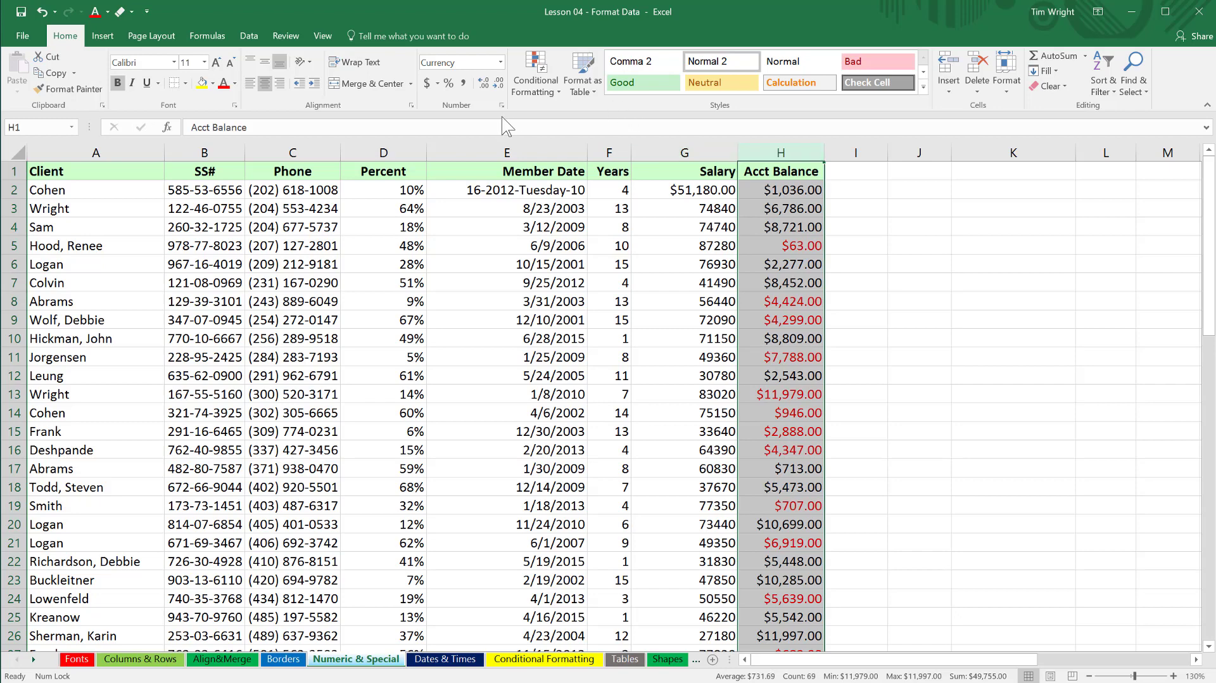
click(499, 84)
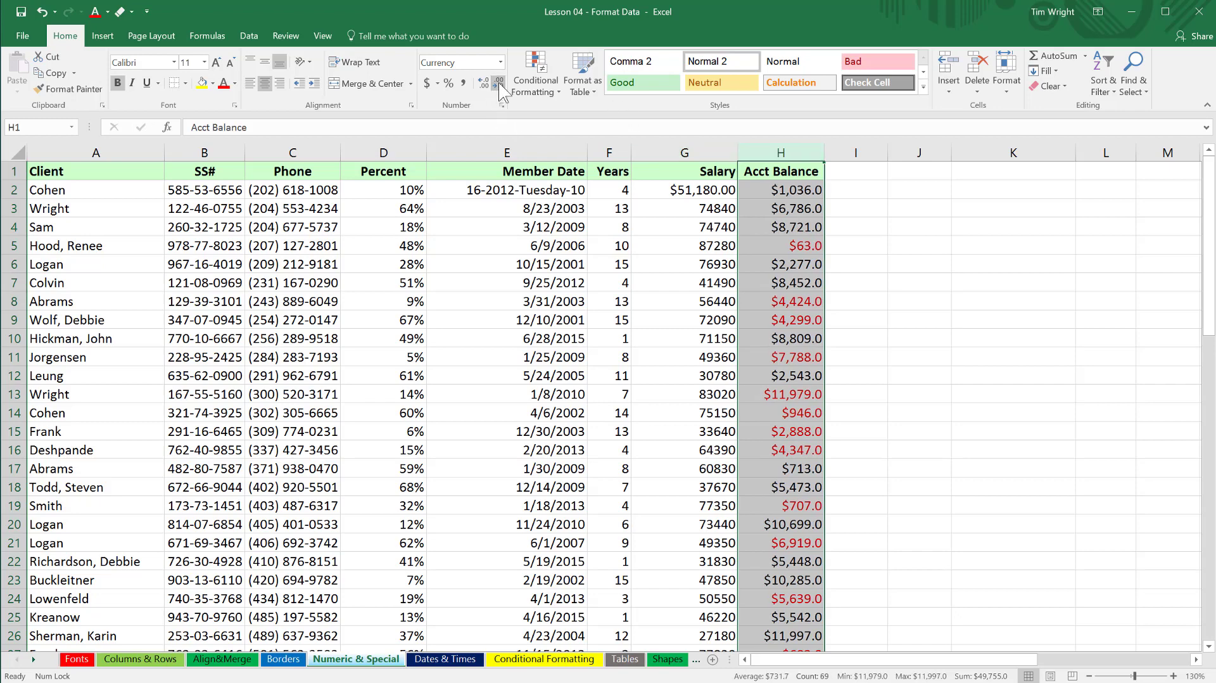
click(499, 86)
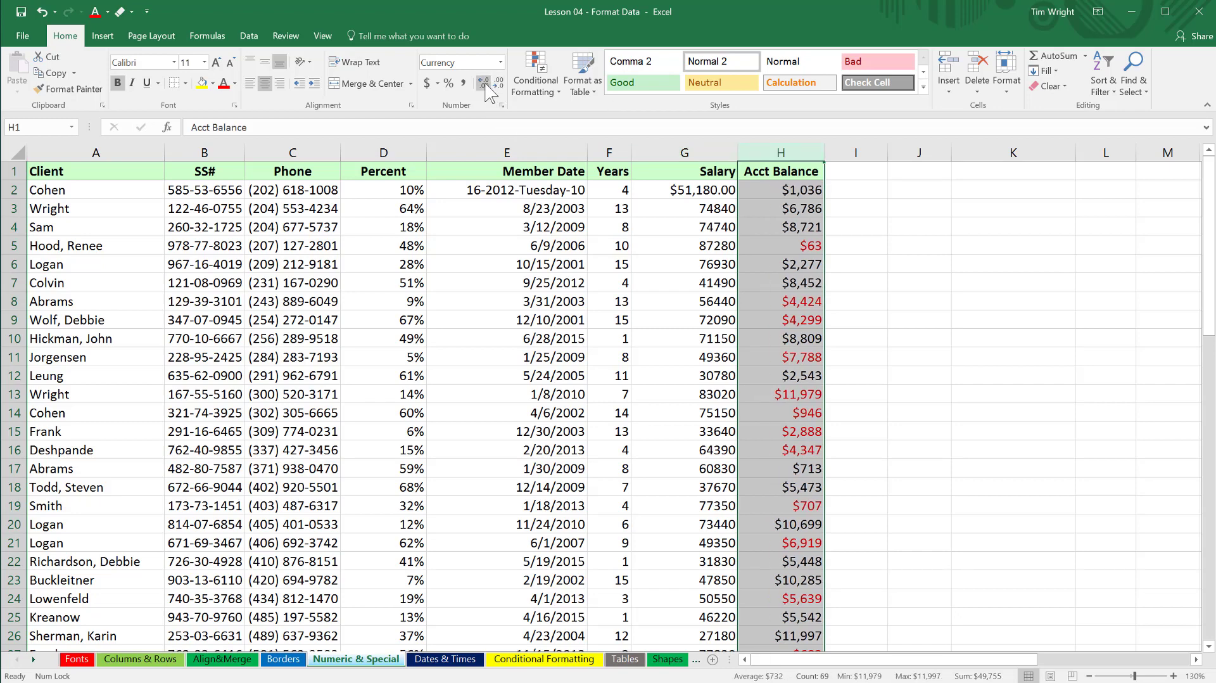
click(485, 84)
click(485, 83)
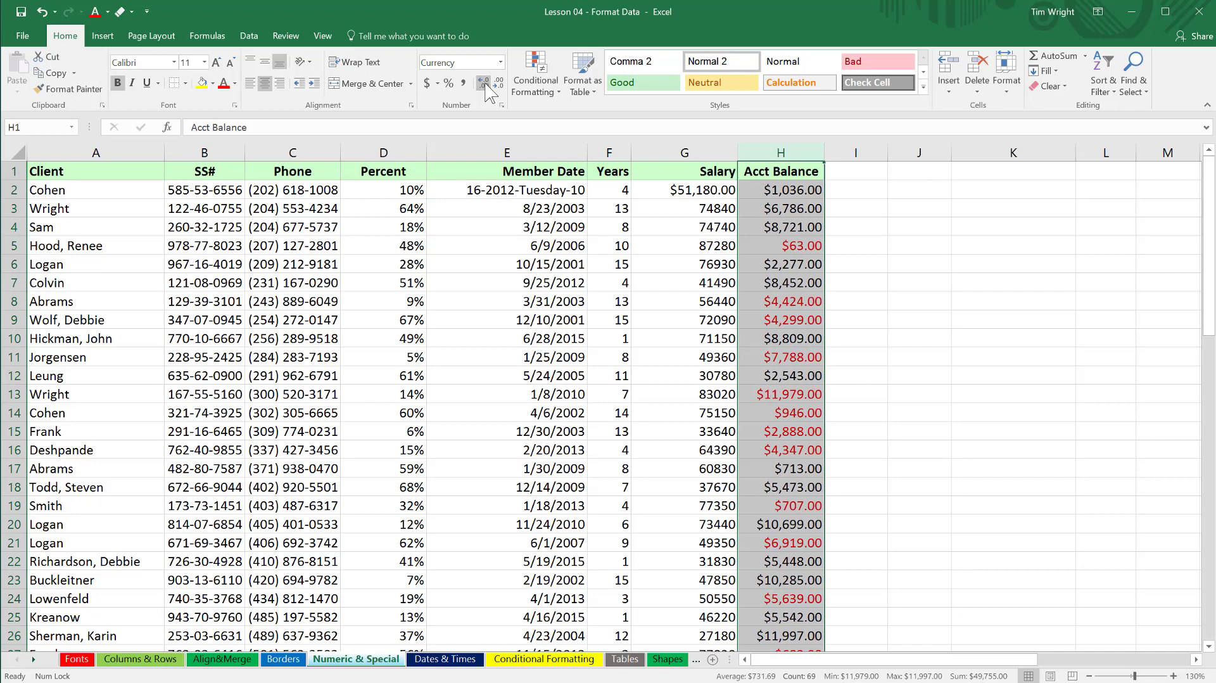
click(850, 173)
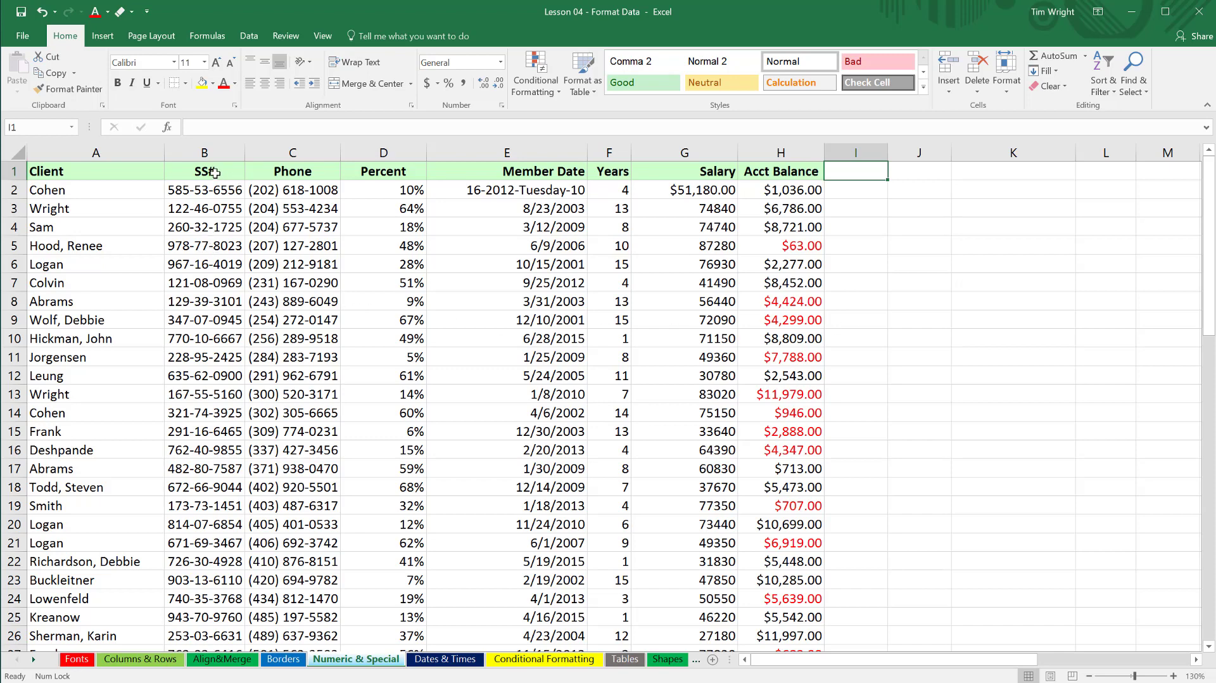
drag(215, 172, 287, 172)
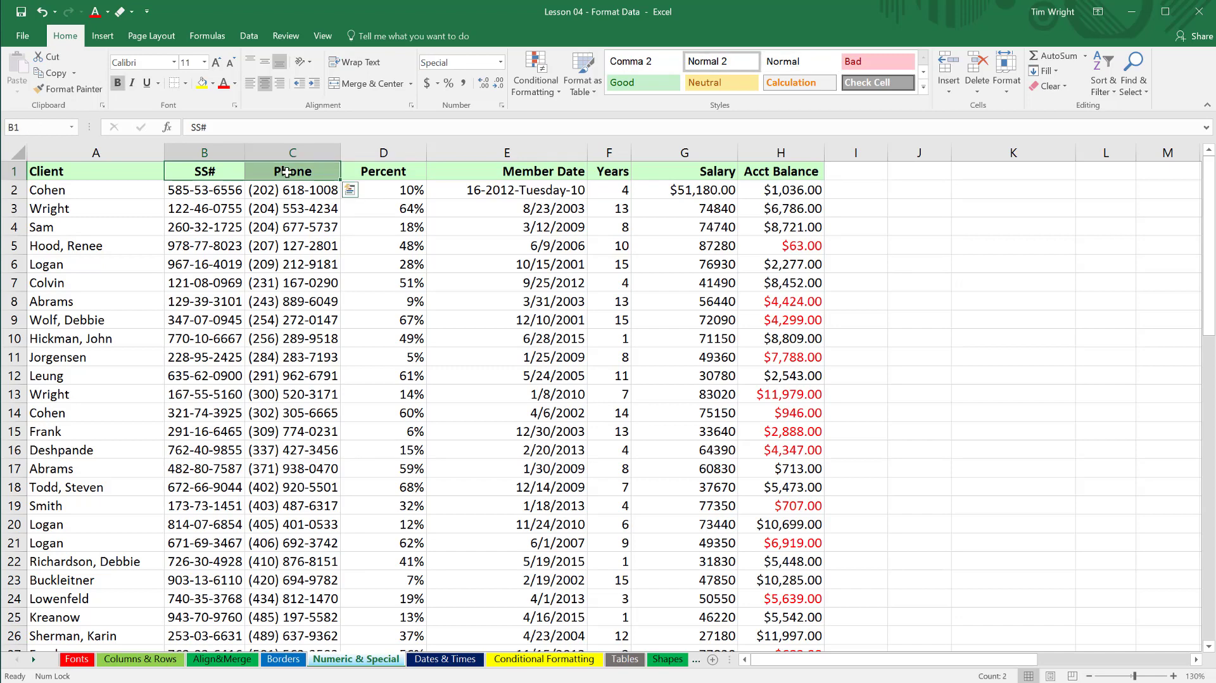
click(393, 171)
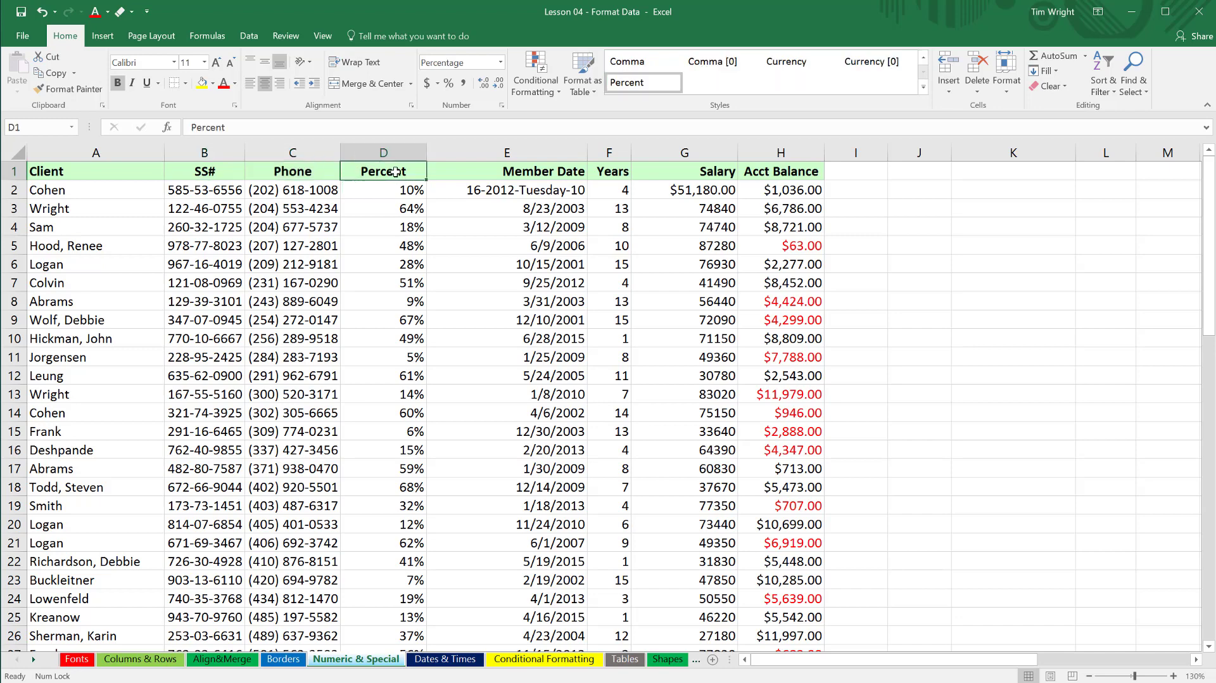
click(481, 174)
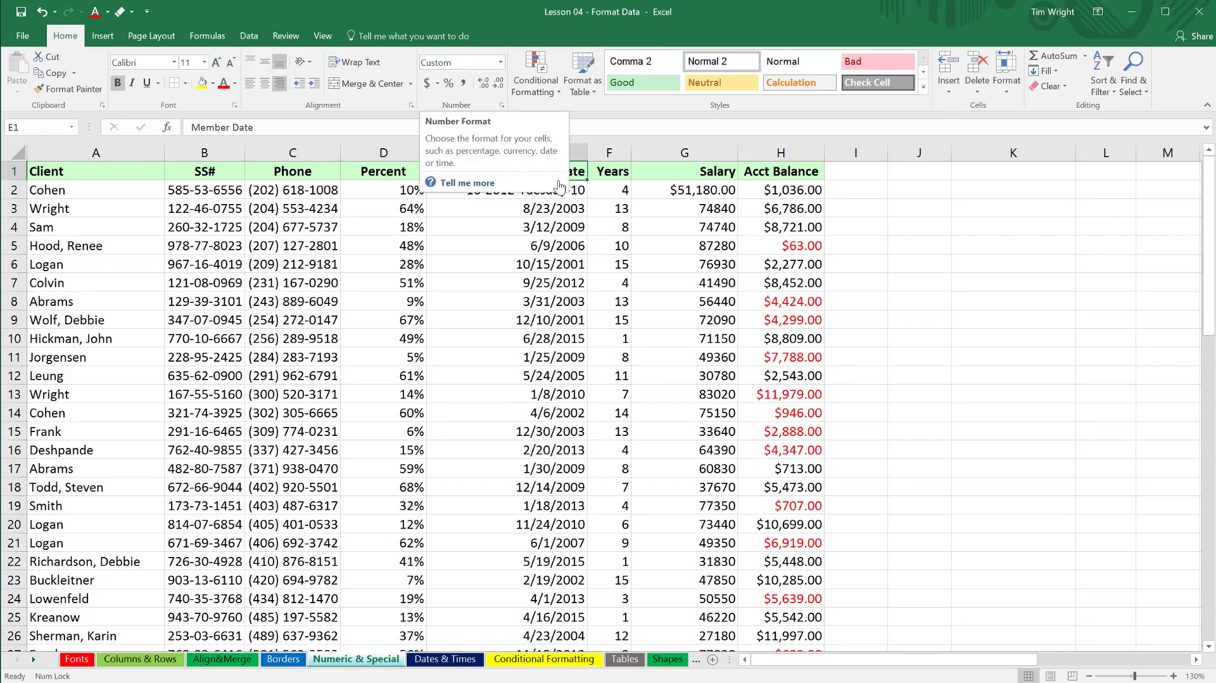
drag(687, 172, 760, 172)
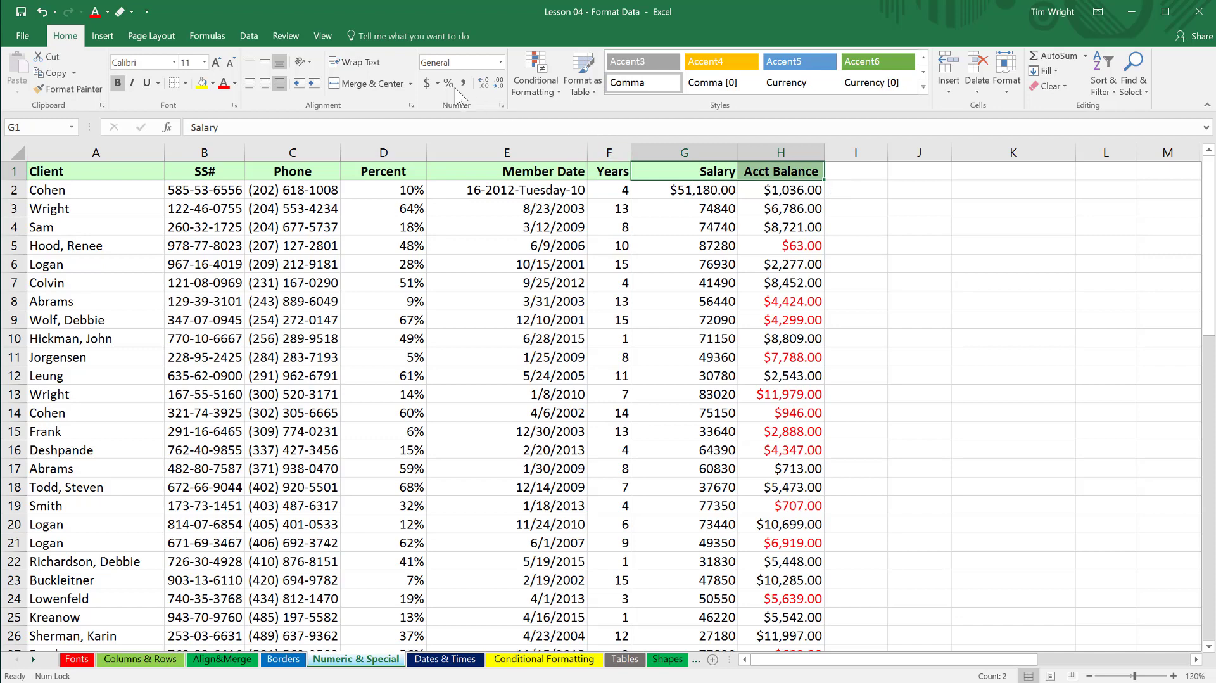